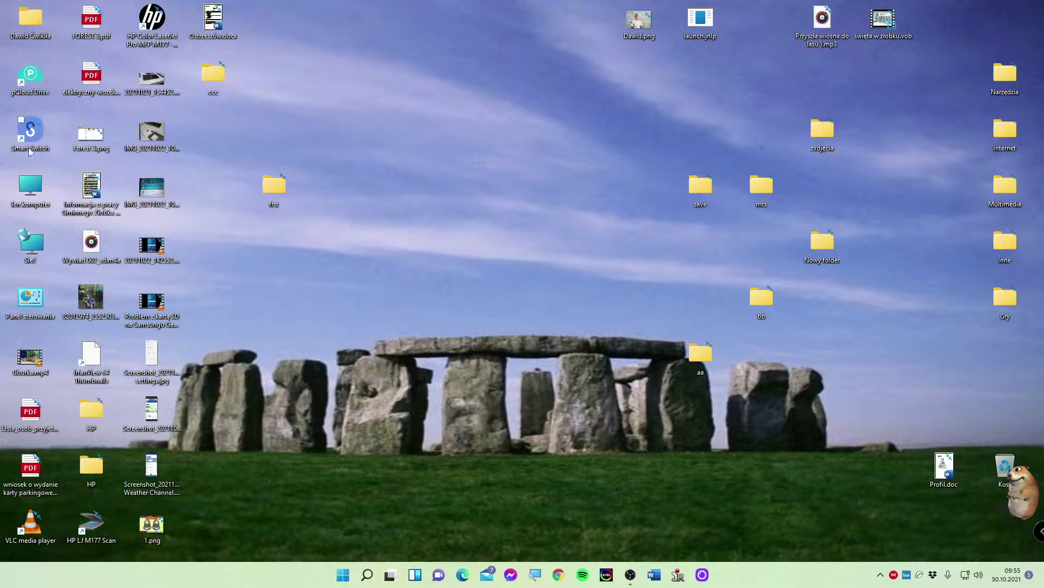
Step: Open the contents of Dysk lokalny (D:) from Ten komputer in a maximized window
double_click(39, 201)
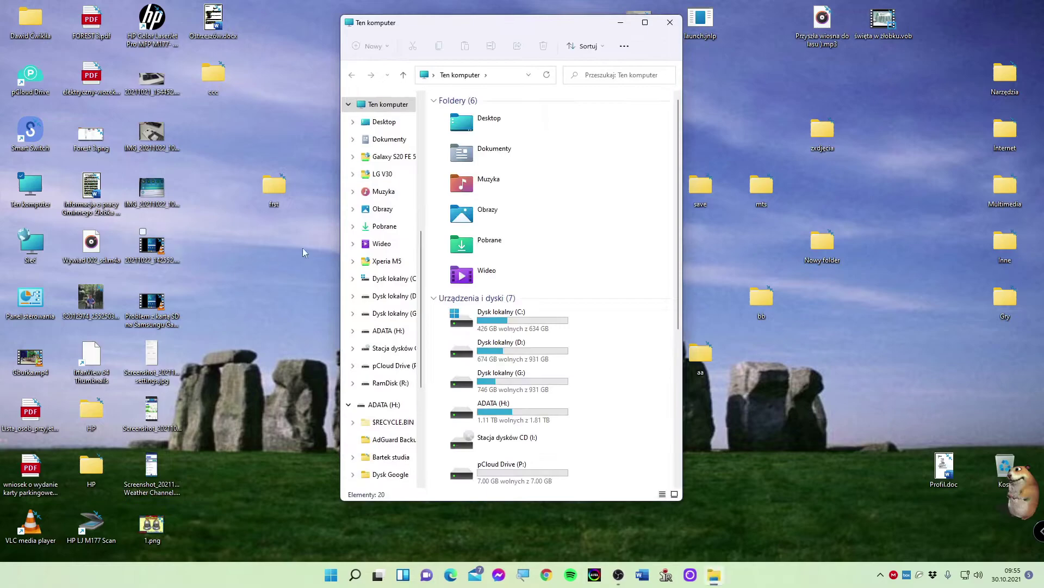
left_click(646, 22)
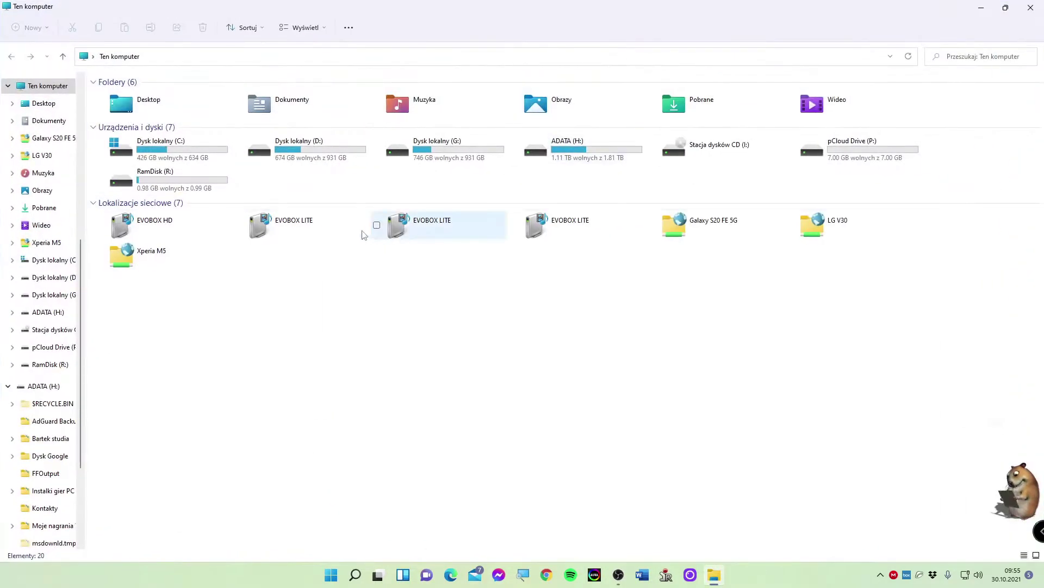
double_click(306, 155)
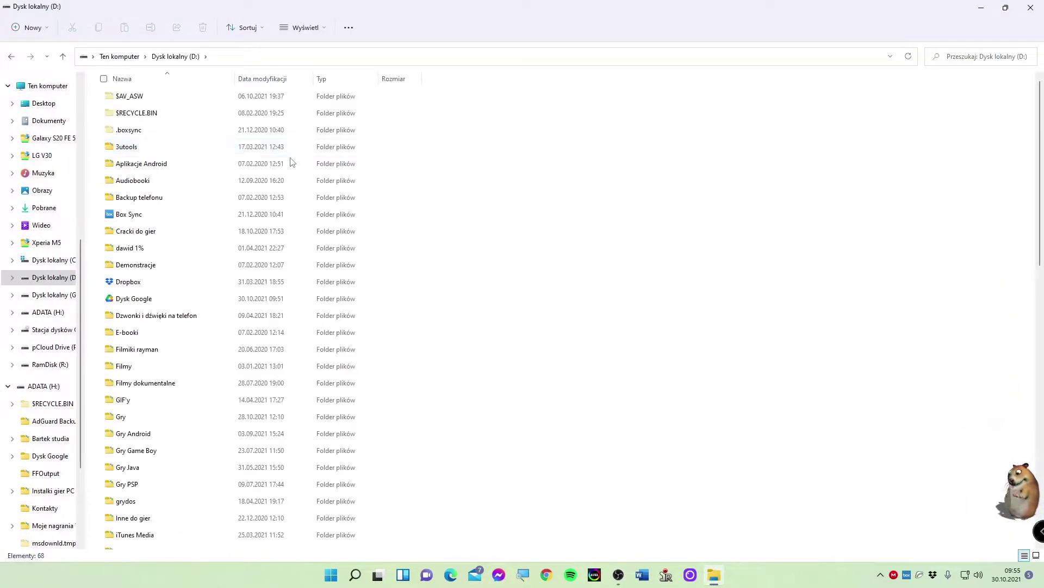
Step: Examine the short Windows 11 context menu and its expanded options for the Aplikacje Android folder
left_click(268, 166)
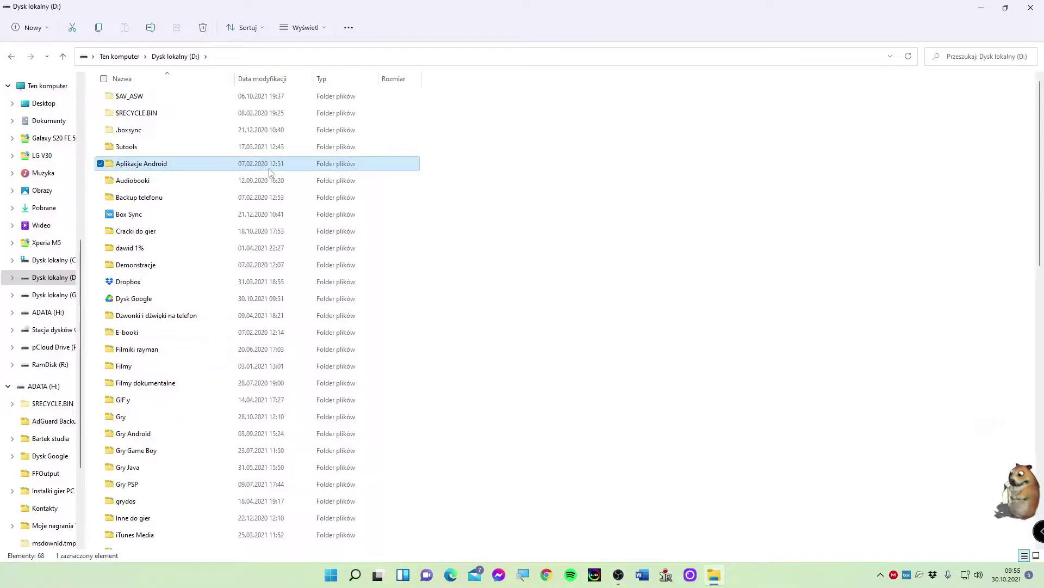
right_click(270, 171)
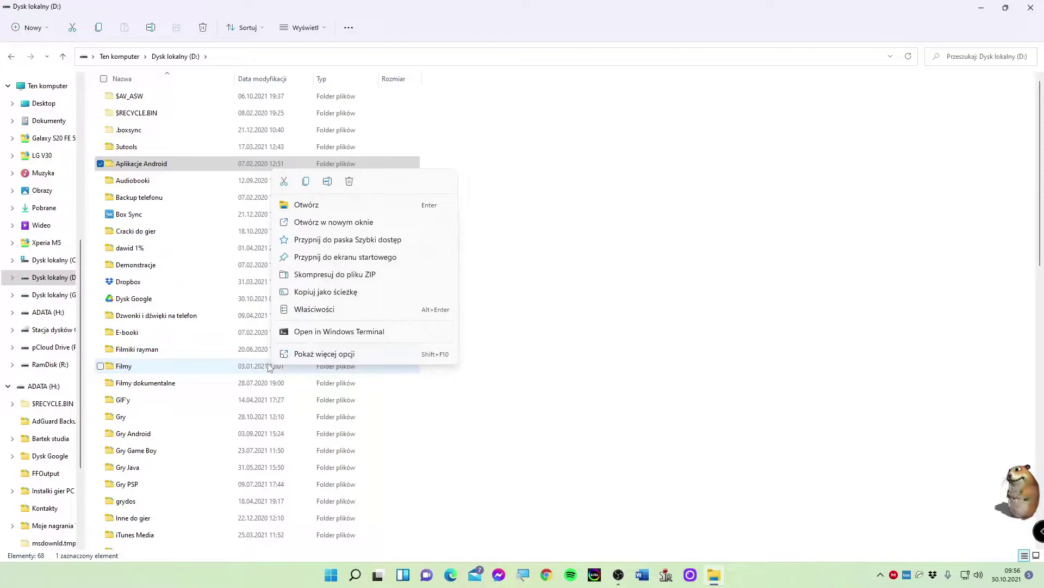
left_click(325, 360)
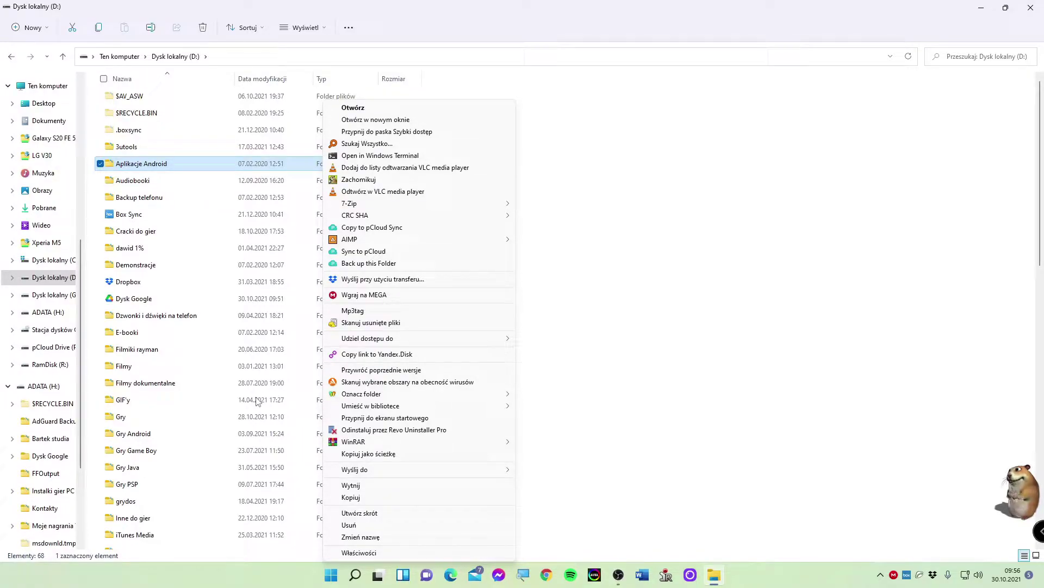
left_click(153, 172)
right_click(154, 171)
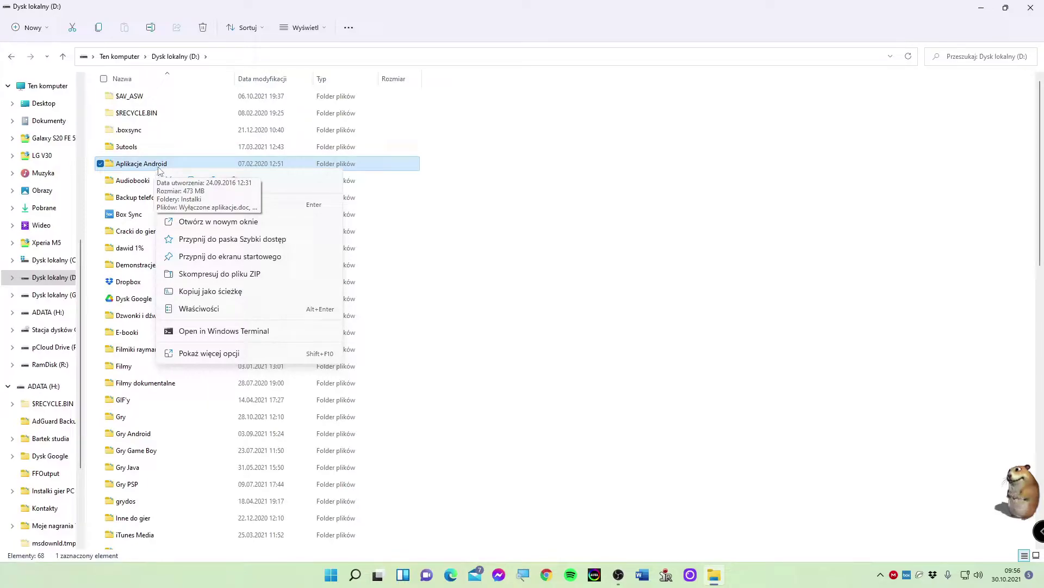
key("Escape")
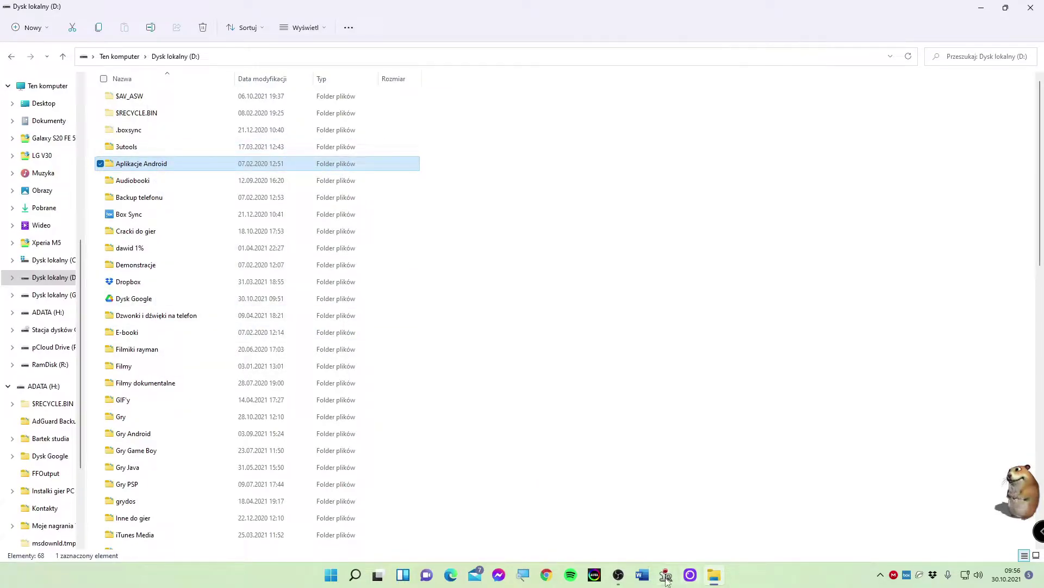
left_click(618, 575)
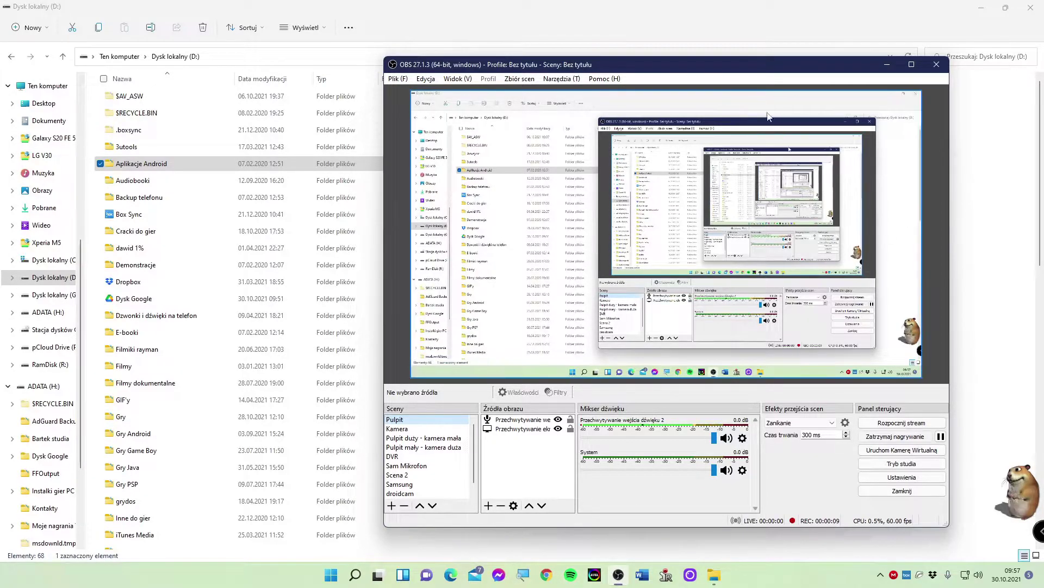
left_click(887, 64)
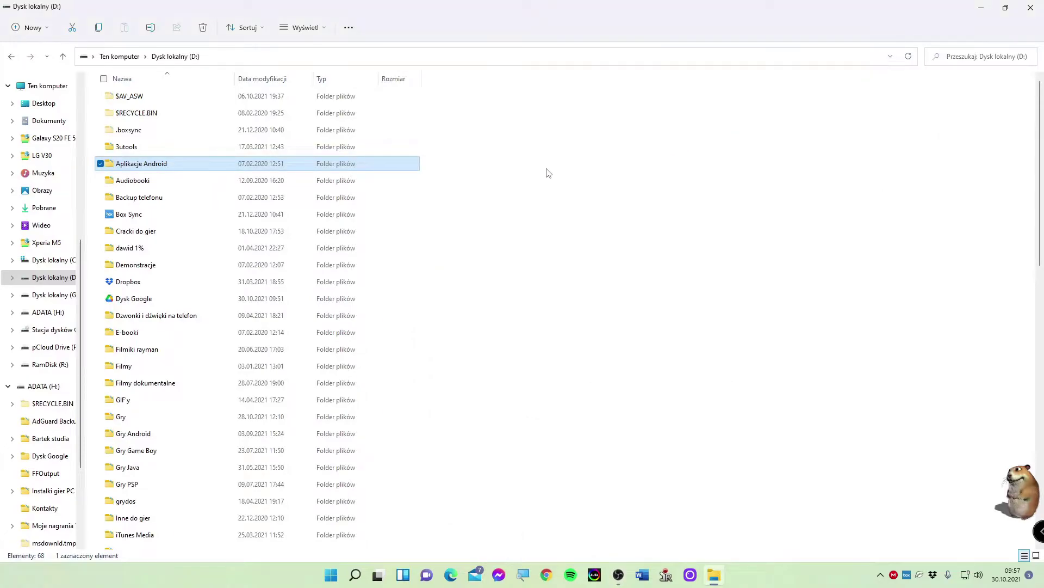
Step: Review the full classic list of context options for the Aplikacje Android folder again, then dismiss it
right_click(377, 171)
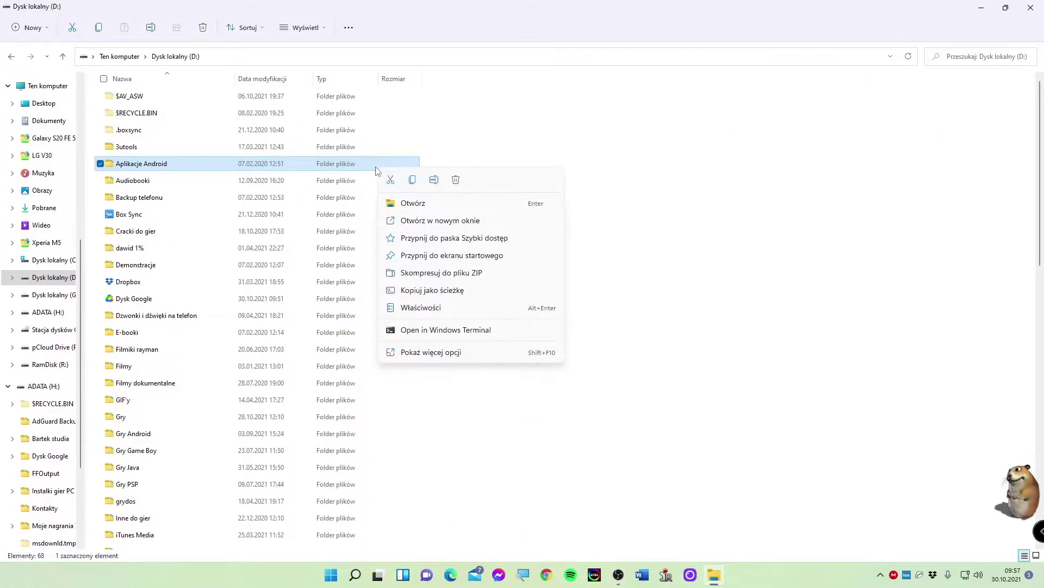
left_click(455, 354)
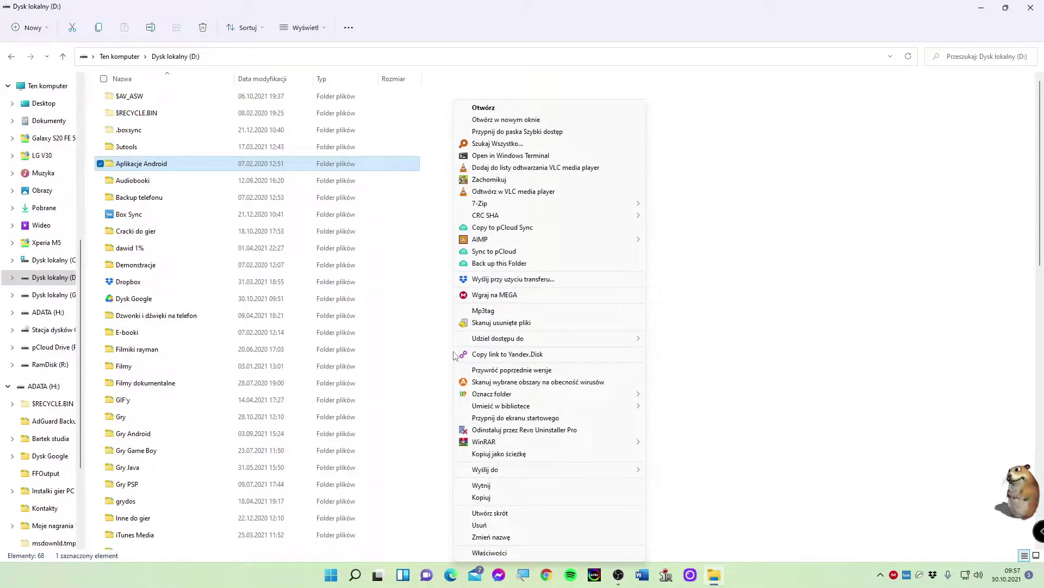
left_click(425, 369)
left_click(426, 369)
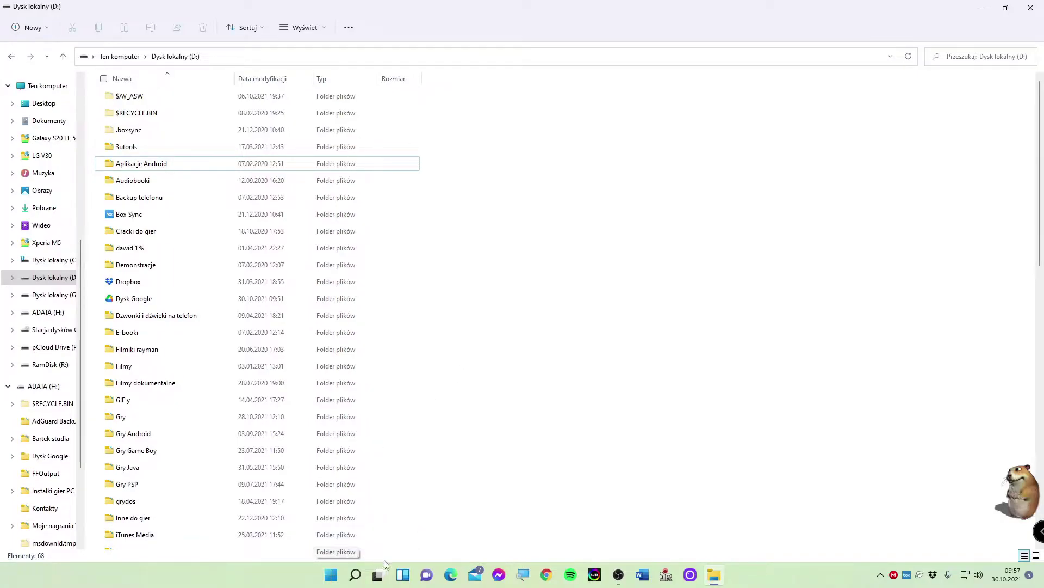
Step: Switch to Microsoft Edge, search for "sordum classic menu" and open the Windows 11 Classic Context Menu v1.0 page on Sordum.org
left_click(458, 580)
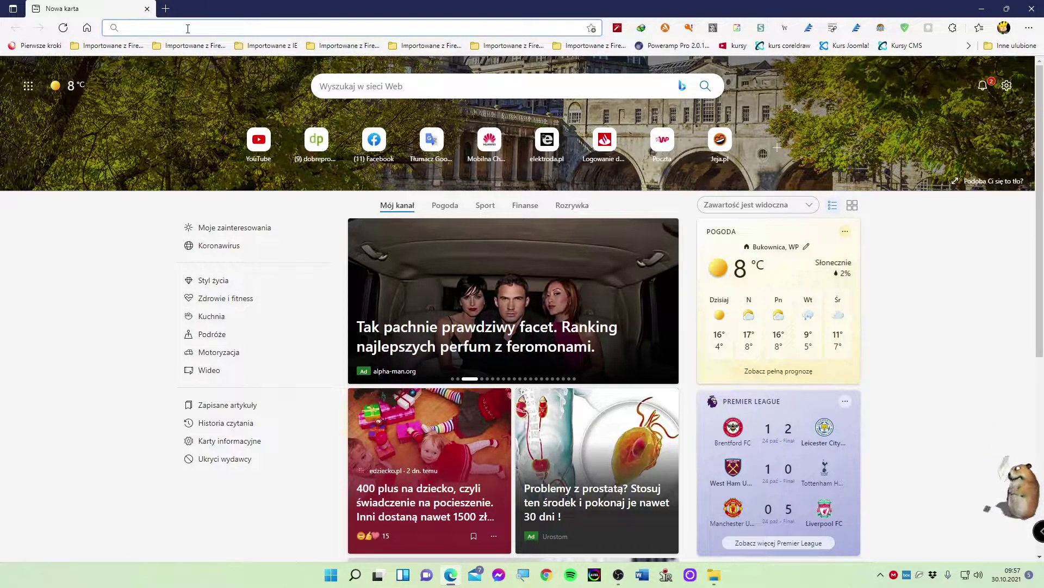
type("so")
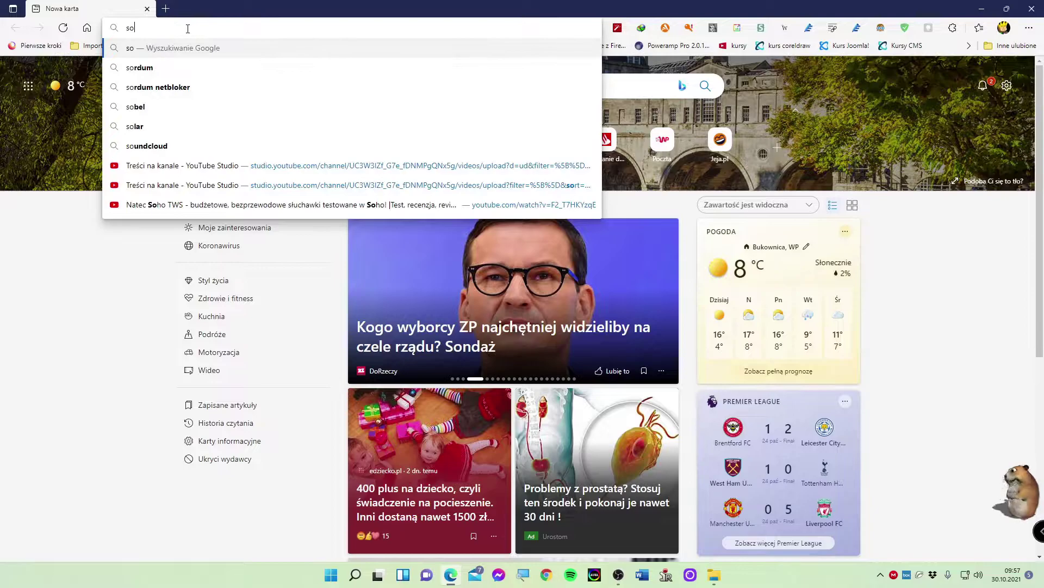
type("rdum class")
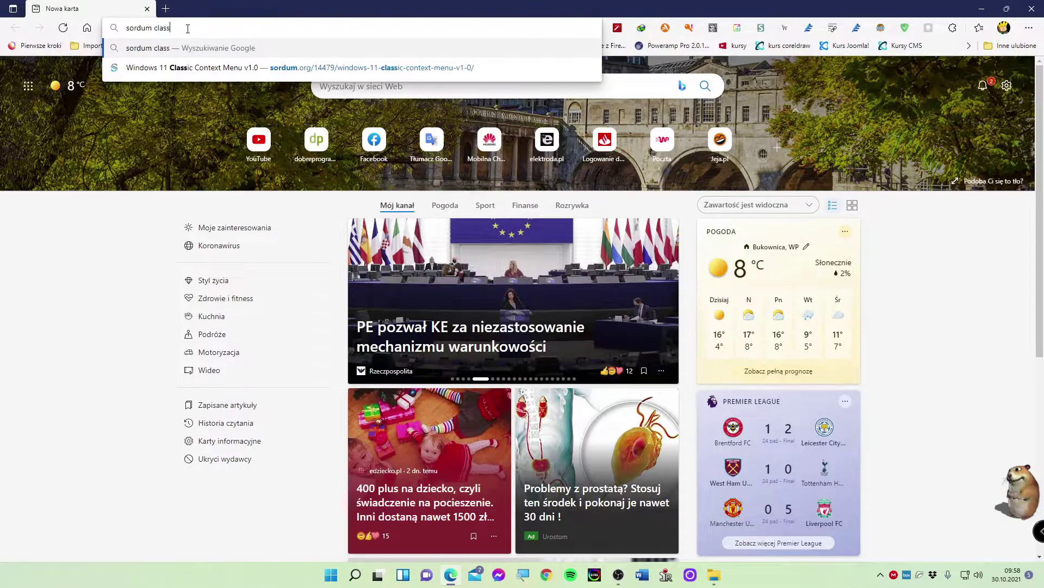
type("ic menu")
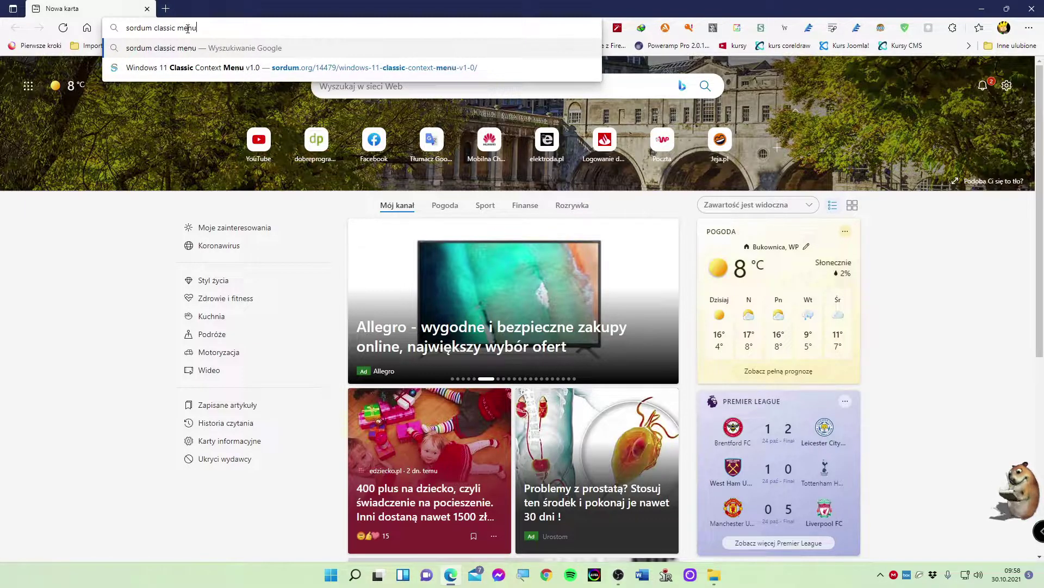
key("Return")
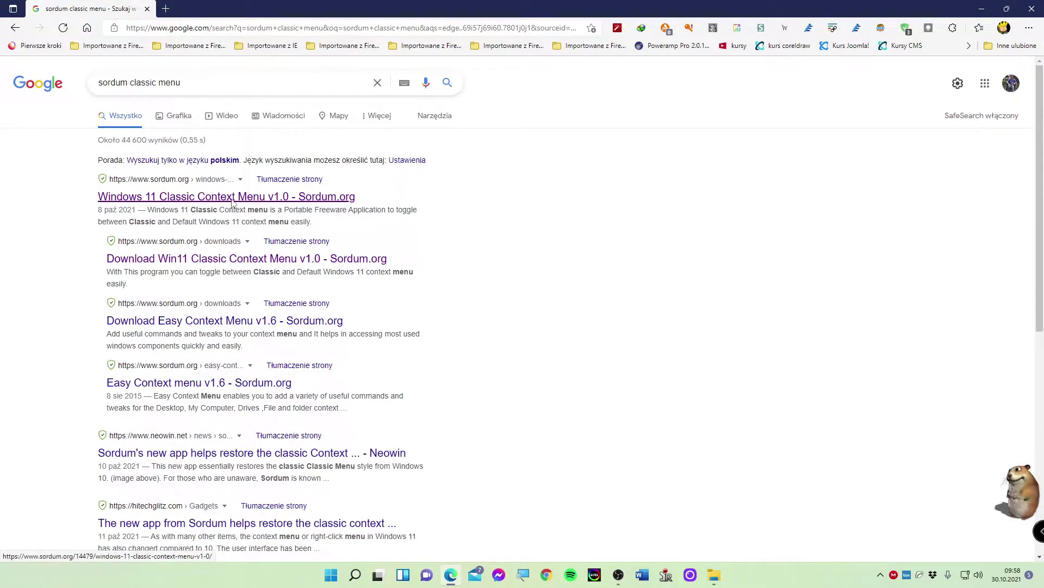
left_click(320, 197)
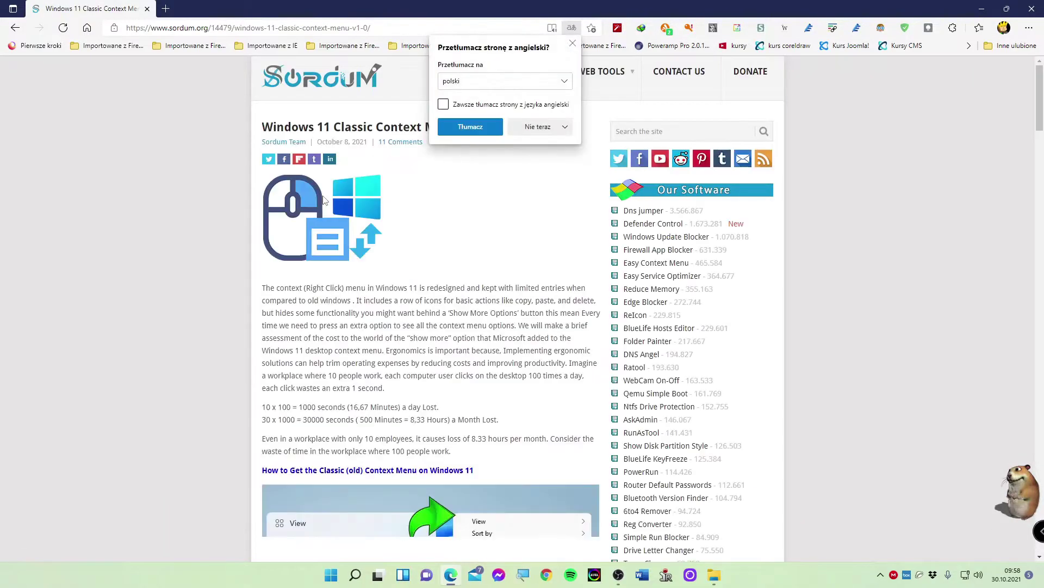
Step: Download W11ClassicMenu.zip from Sordum's direct link, replacing the existing duplicate, and close the browser
scroll(340, 284, "down", 4)
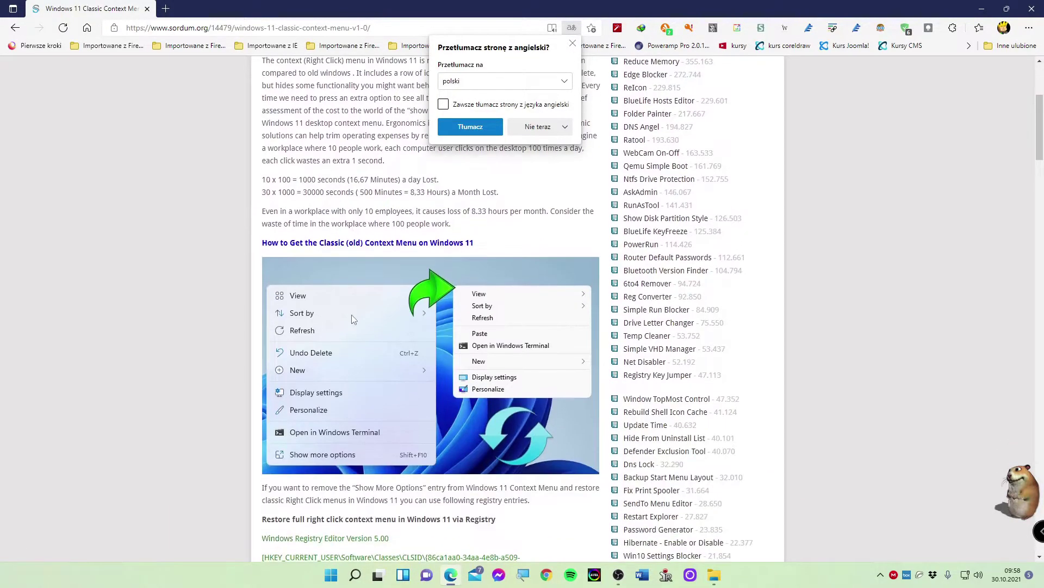
scroll(353, 319, "down", 18)
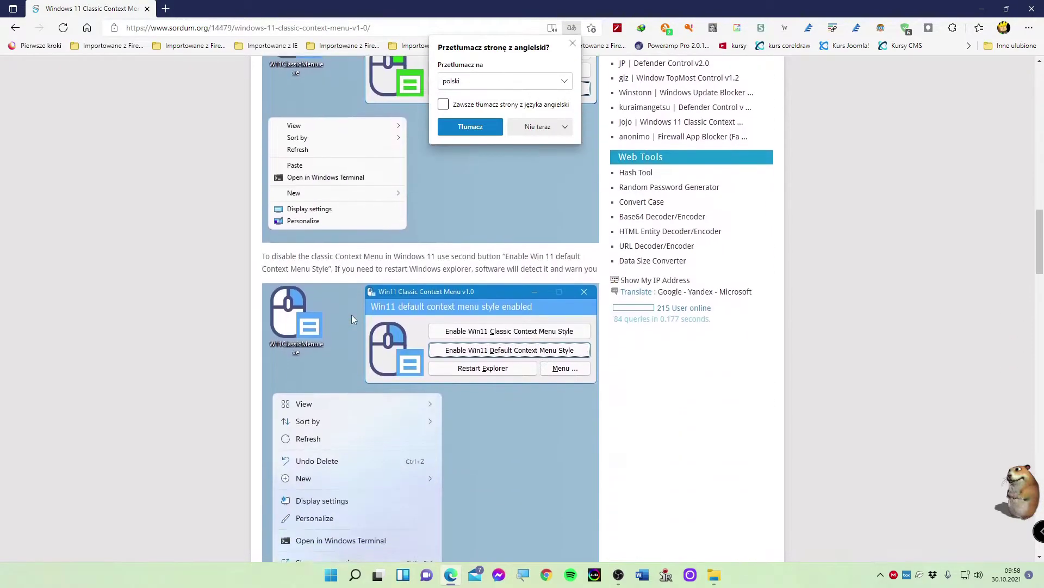
scroll(352, 319, "down", 15)
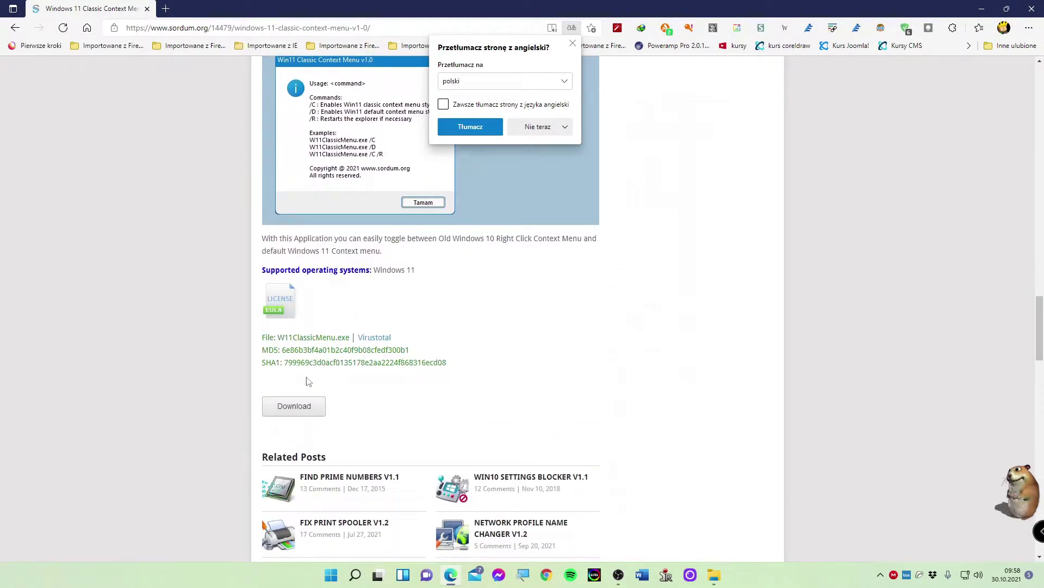
left_click(280, 415)
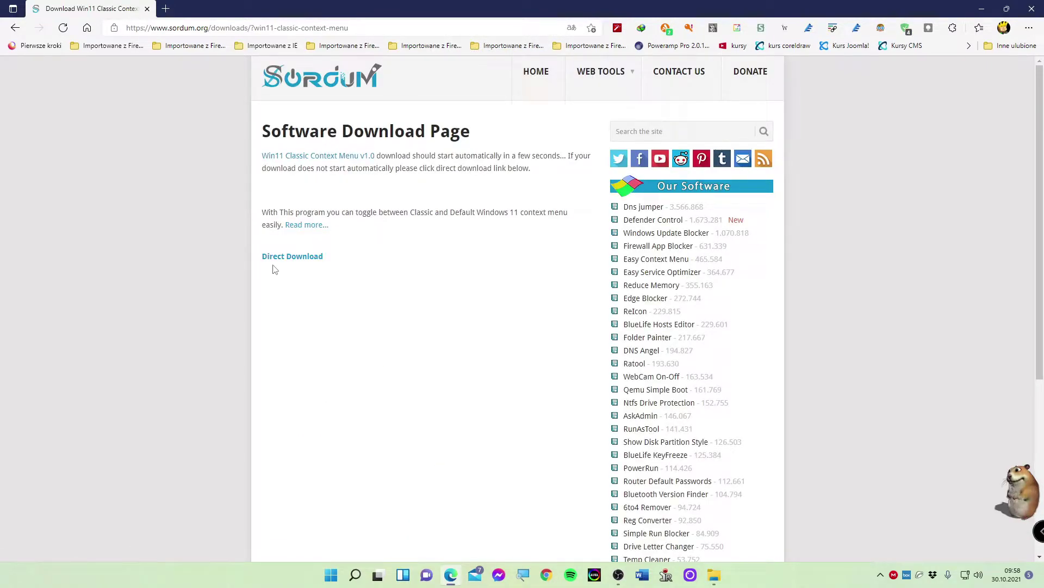
left_click(288, 258)
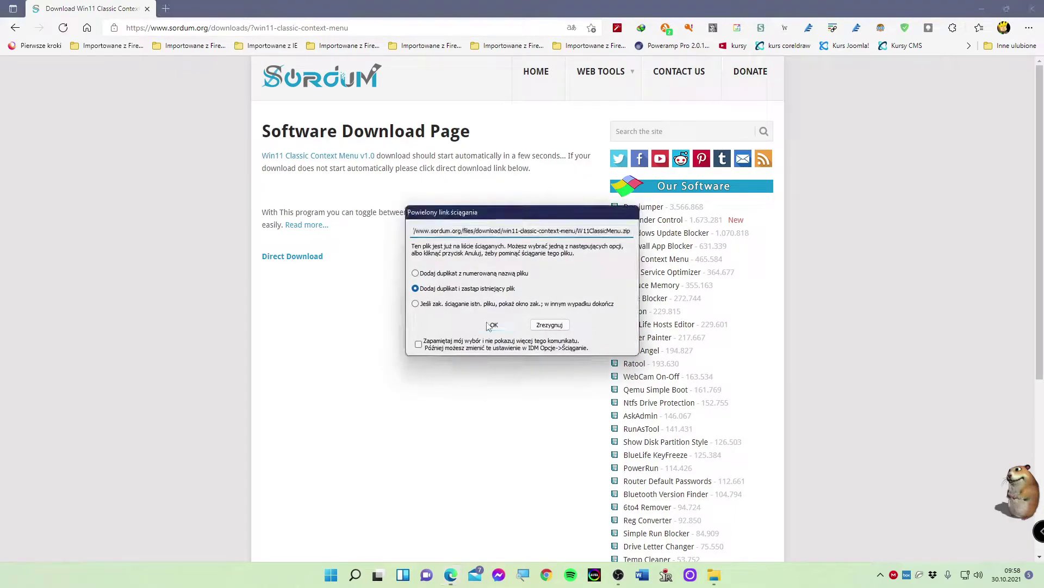
left_click(489, 326)
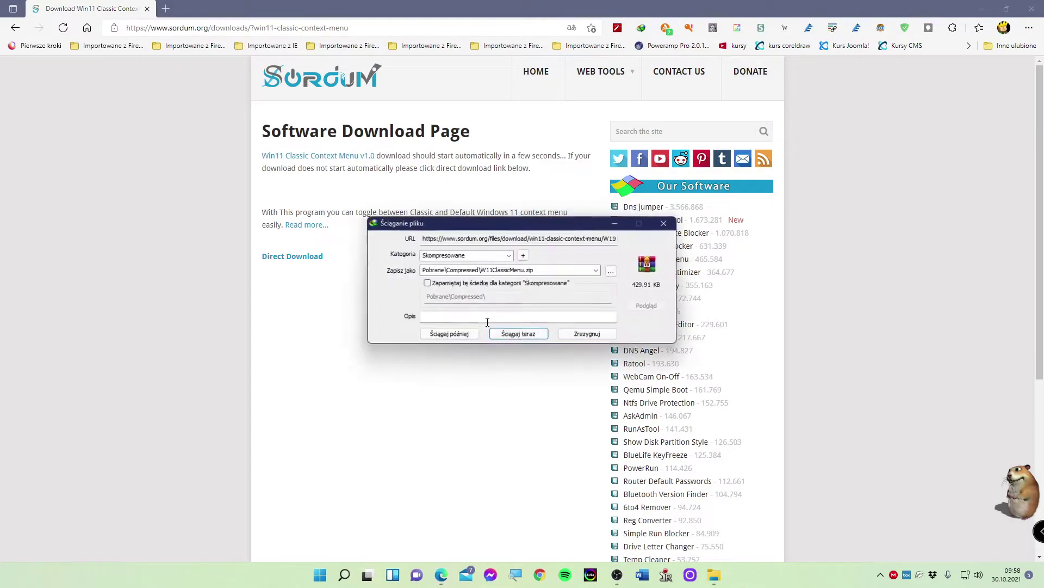
left_click(518, 334)
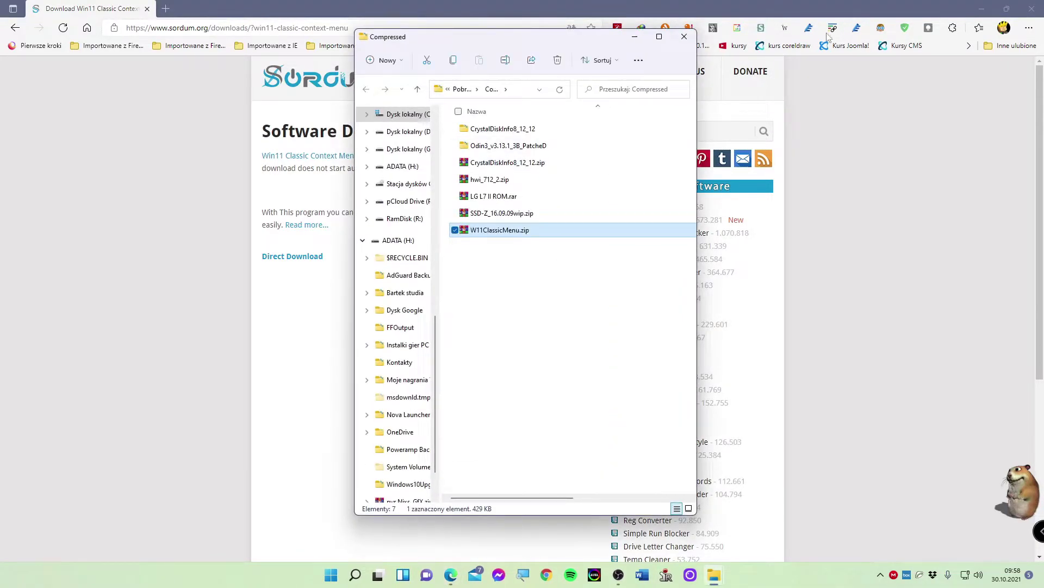
left_click(1031, 8)
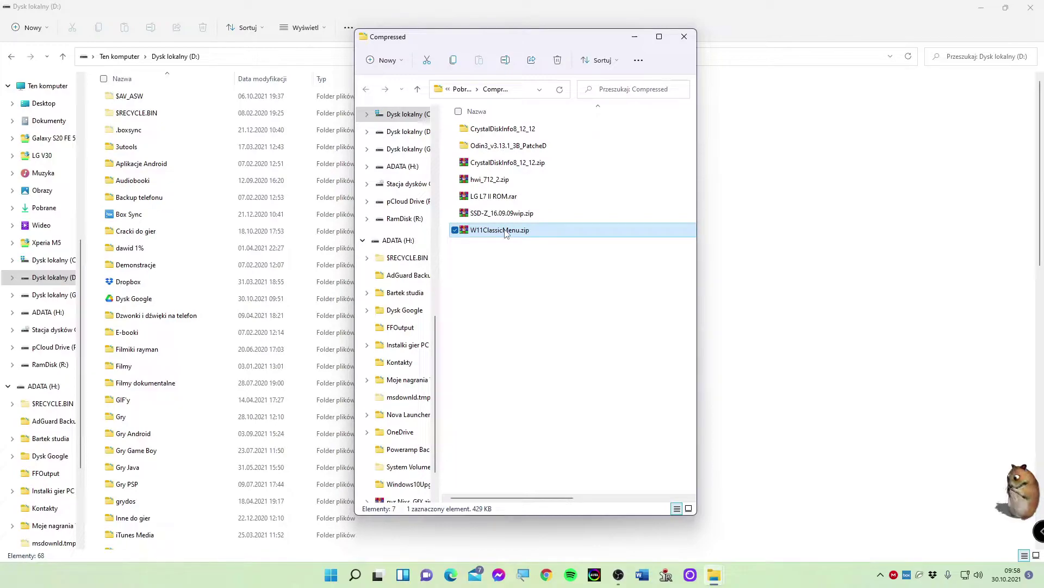
Step: Extract W11ClassicMenu.zip into the Compressed folder using WinRAR's Extract Here option
left_click(502, 263)
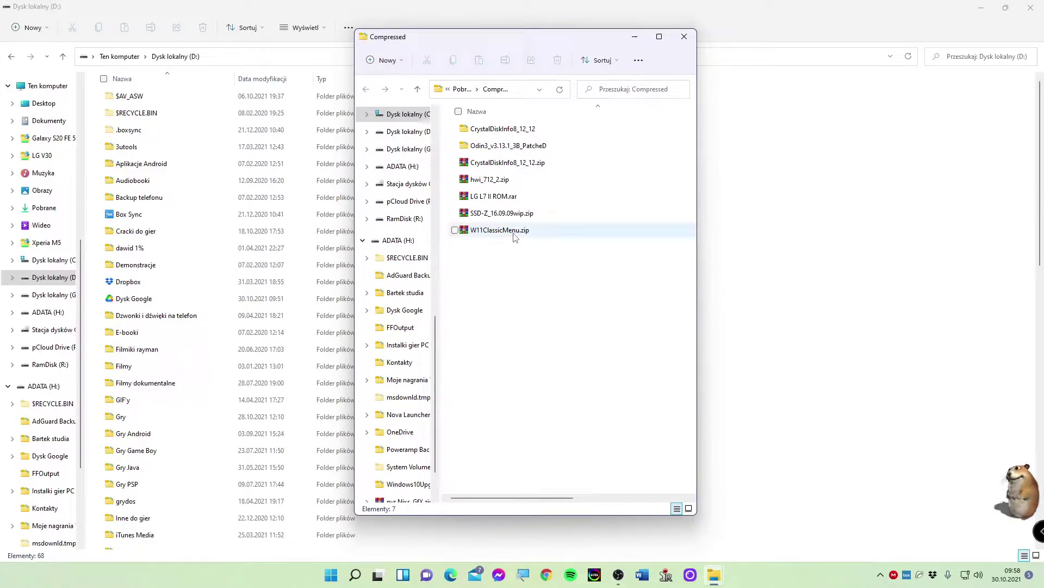
right_click(514, 235)
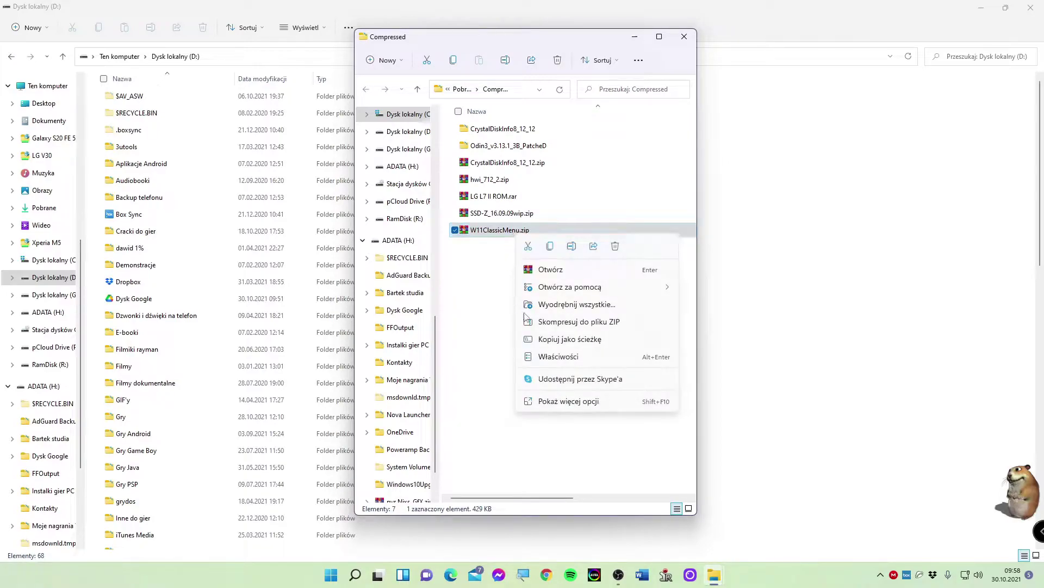
left_click(561, 402)
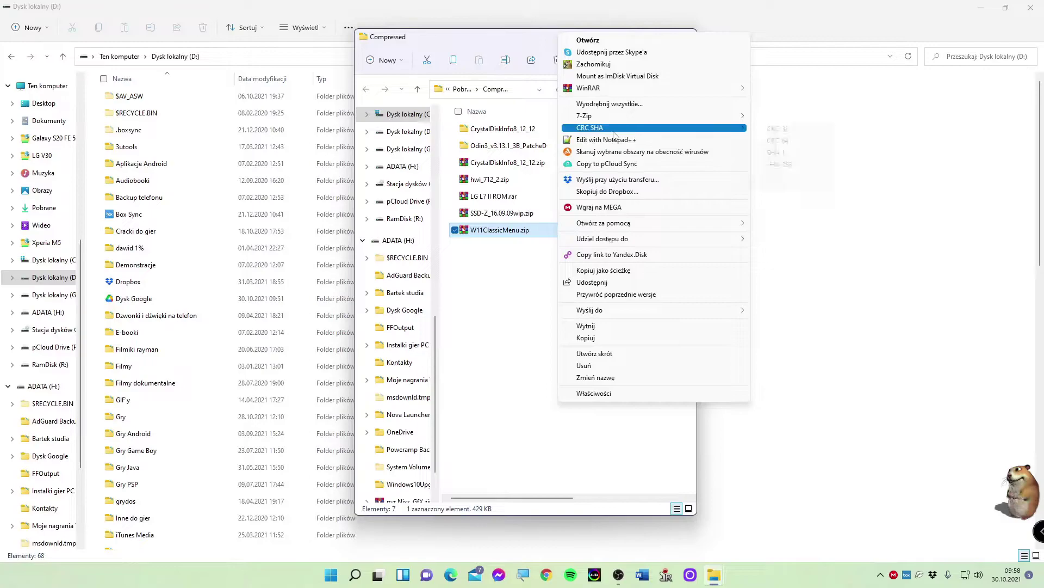
mouse_move(646, 90)
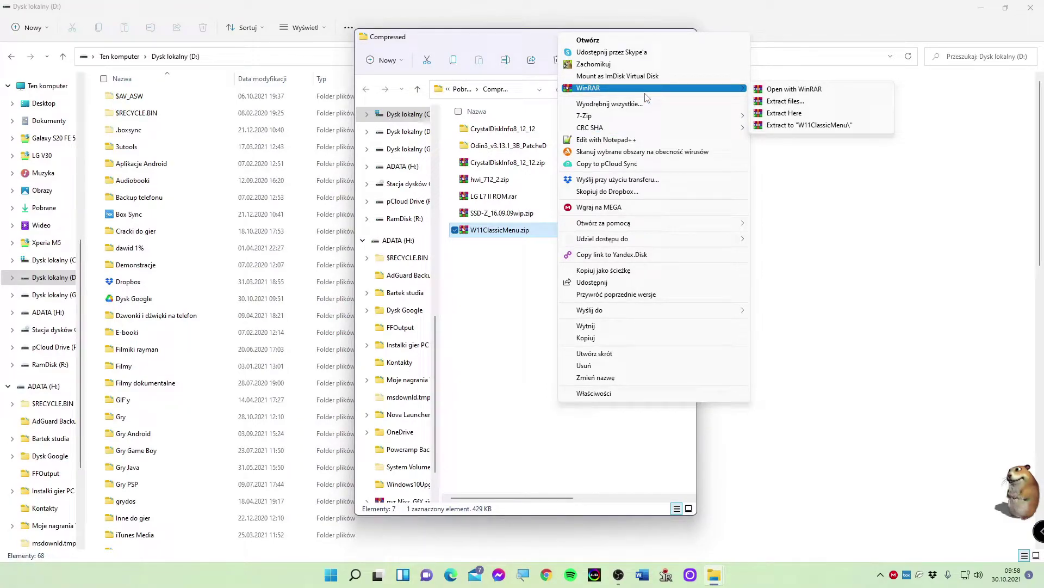
left_click(776, 116)
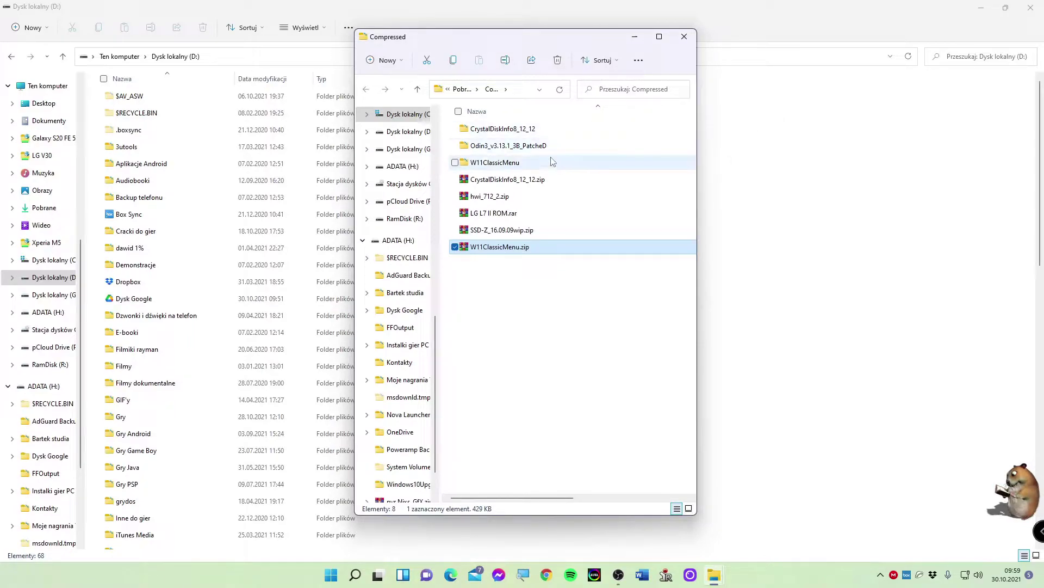
Step: Open the extracted W11ClassicMenu folder, close the drive D: window and run W11ClassicMenu.exe as administrator
double_click(494, 163)
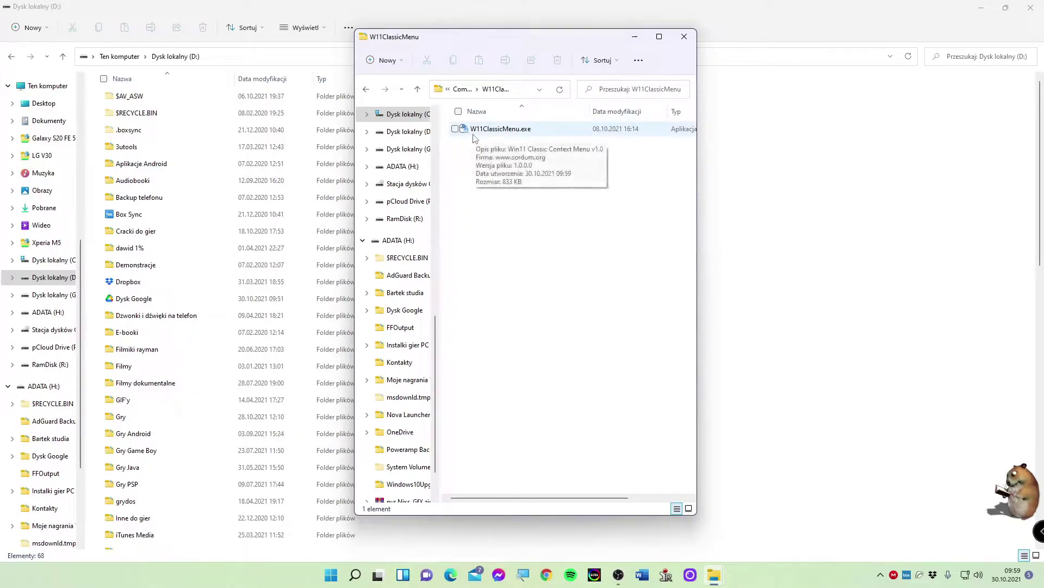
left_click(1029, 8)
double_click(514, 130)
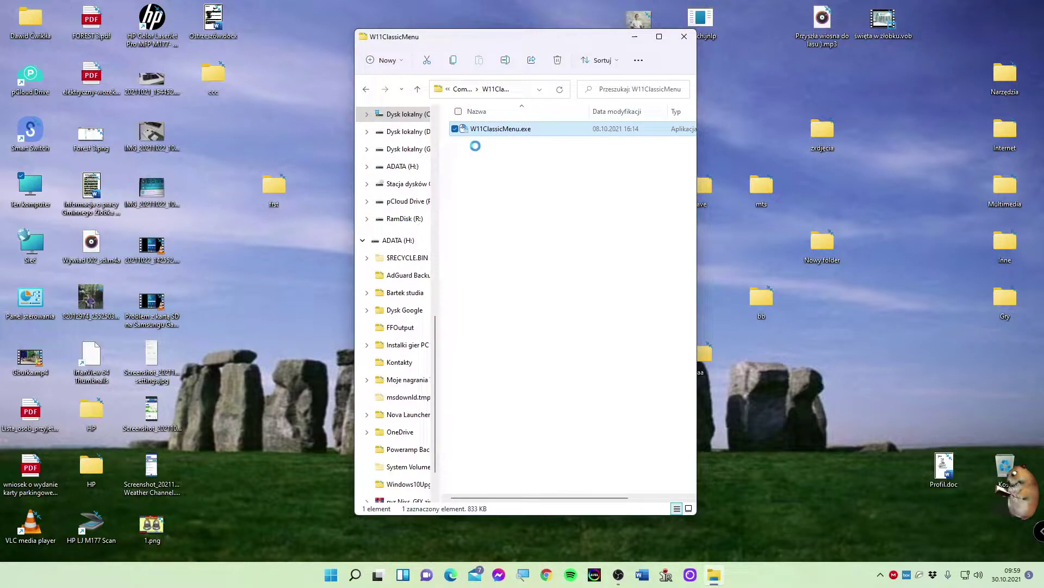
key("shift+F10")
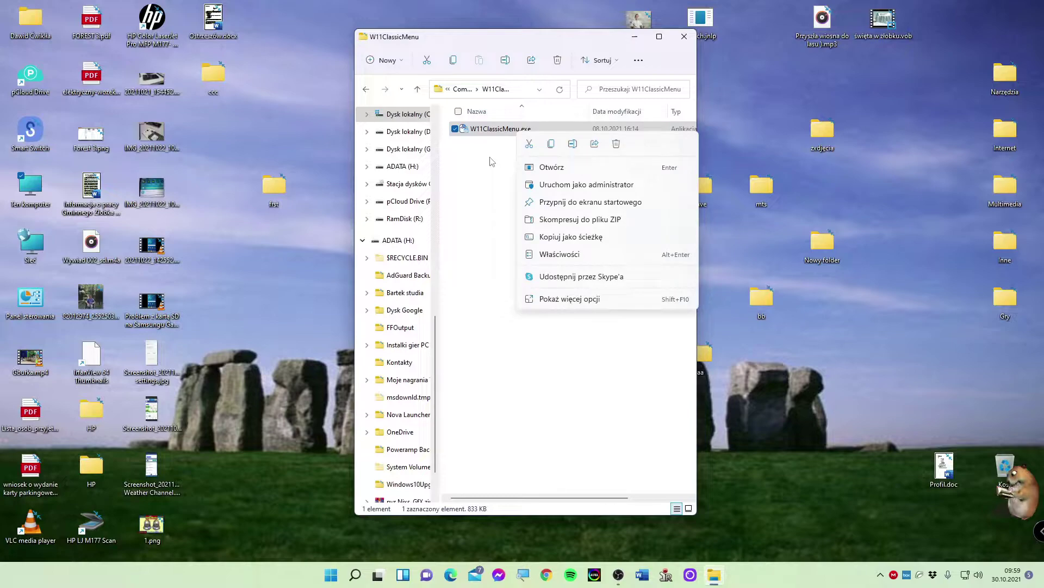
left_click(603, 187)
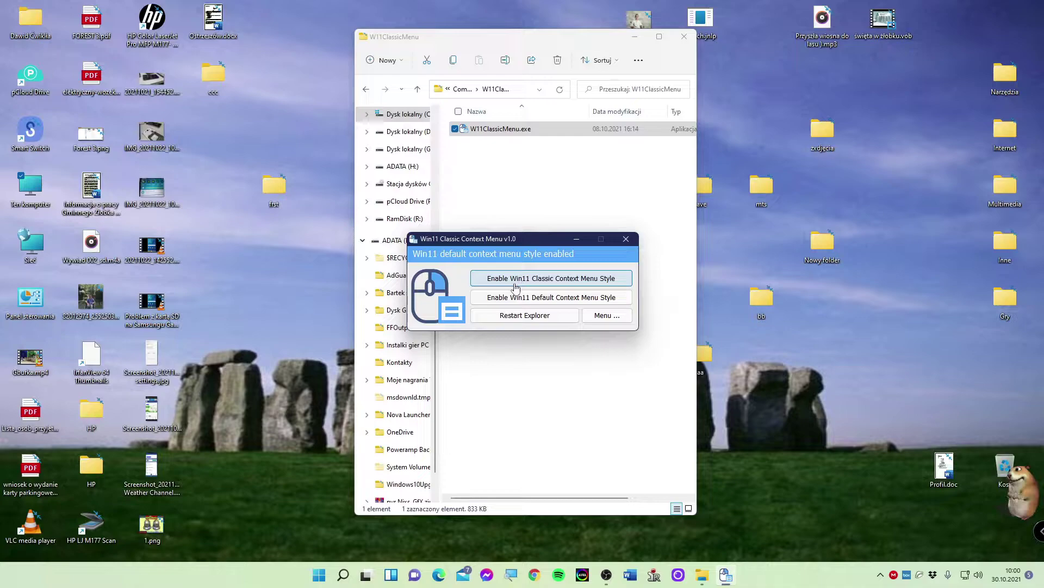
Step: Enable the Win11 Classic Context Menu Style, agree to restart Windows Explorer and close the tool
left_click(591, 284)
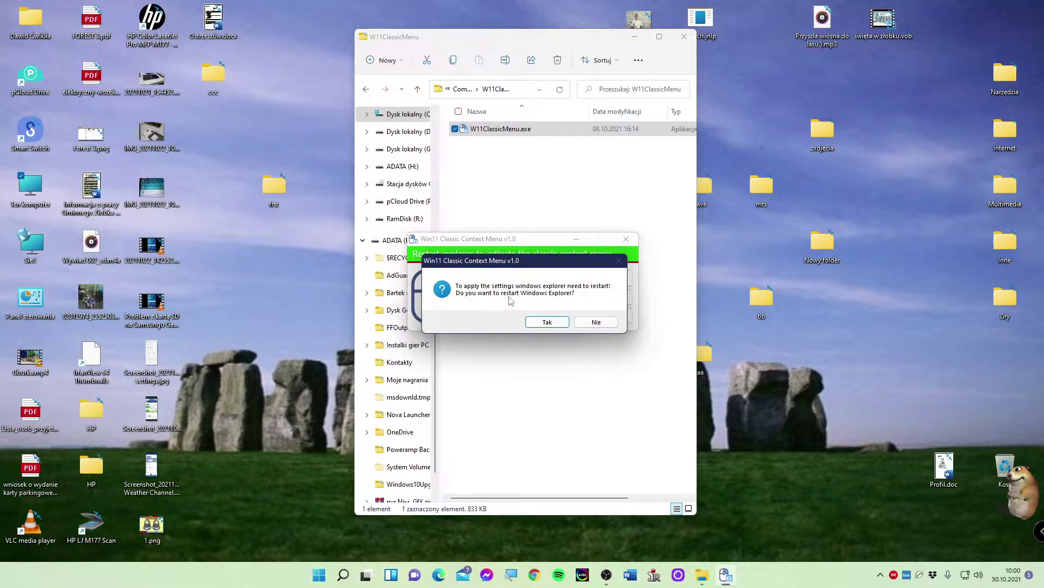
left_click(548, 322)
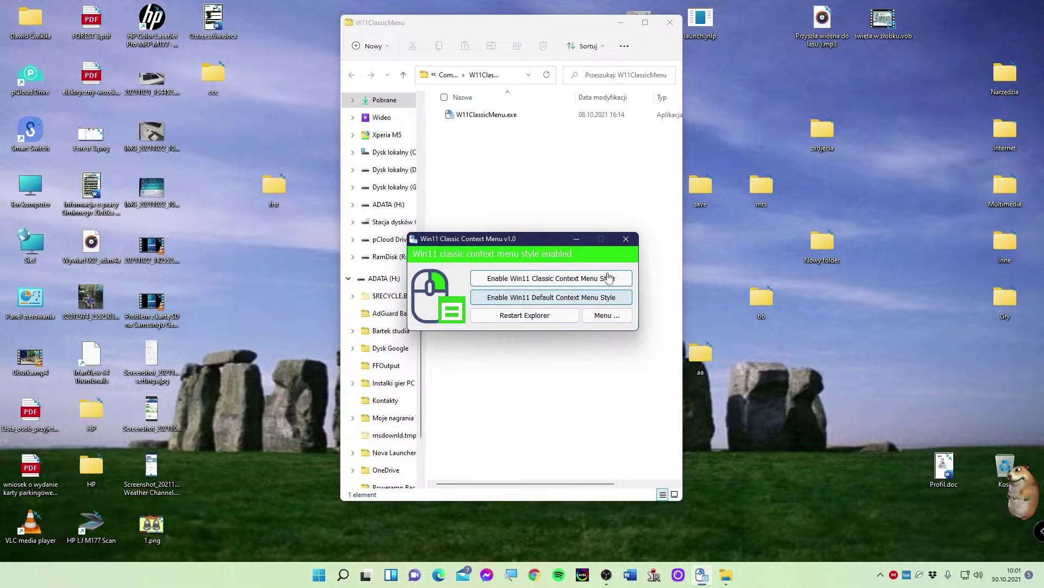
left_click(626, 238)
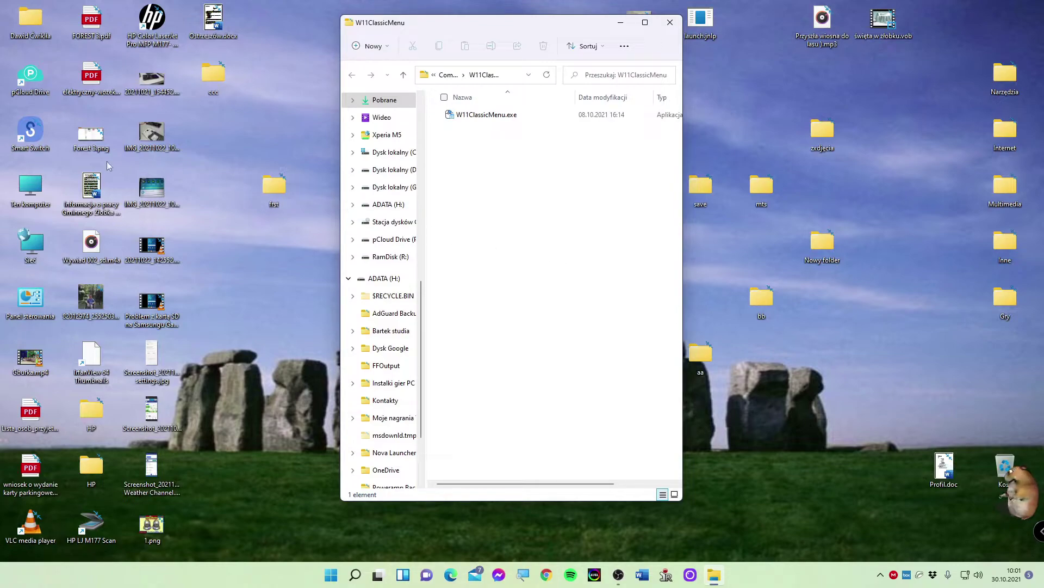
Step: Open drive C: from Ten komputer, examine the context options of the $WINDOWS.~BT folder and dismiss them
double_click(51, 197)
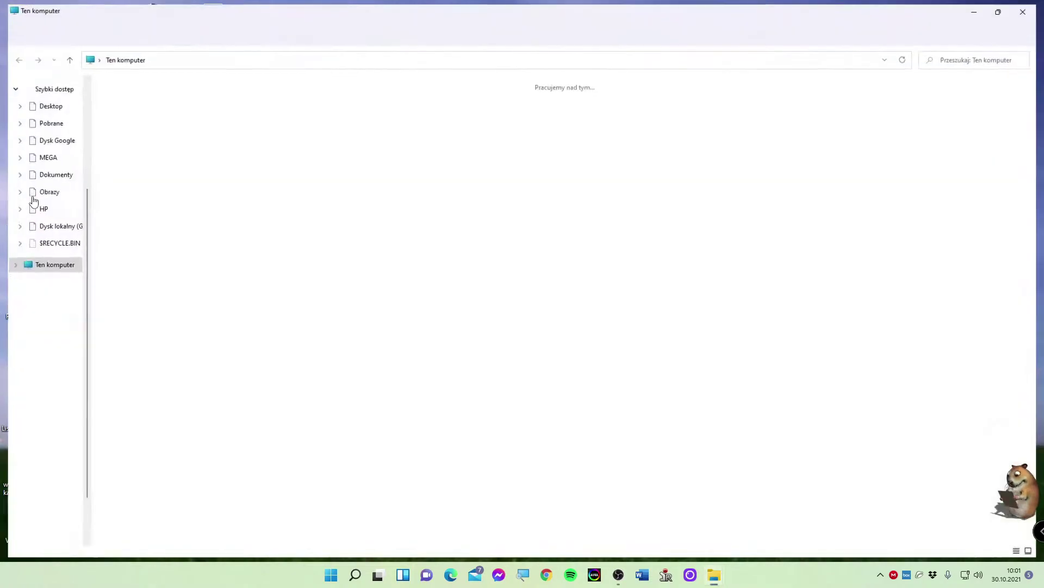
double_click(172, 156)
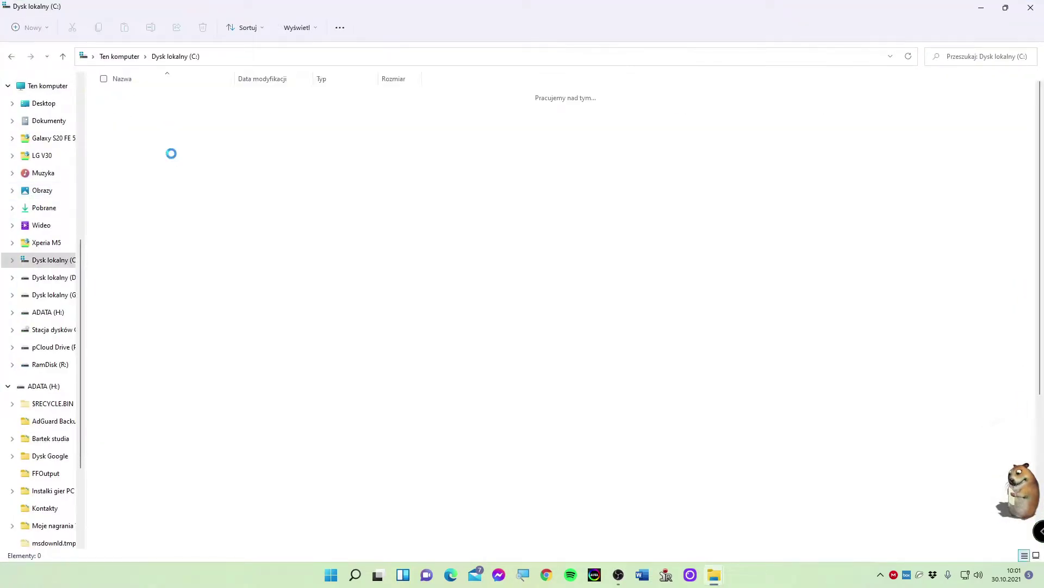
left_click(172, 154)
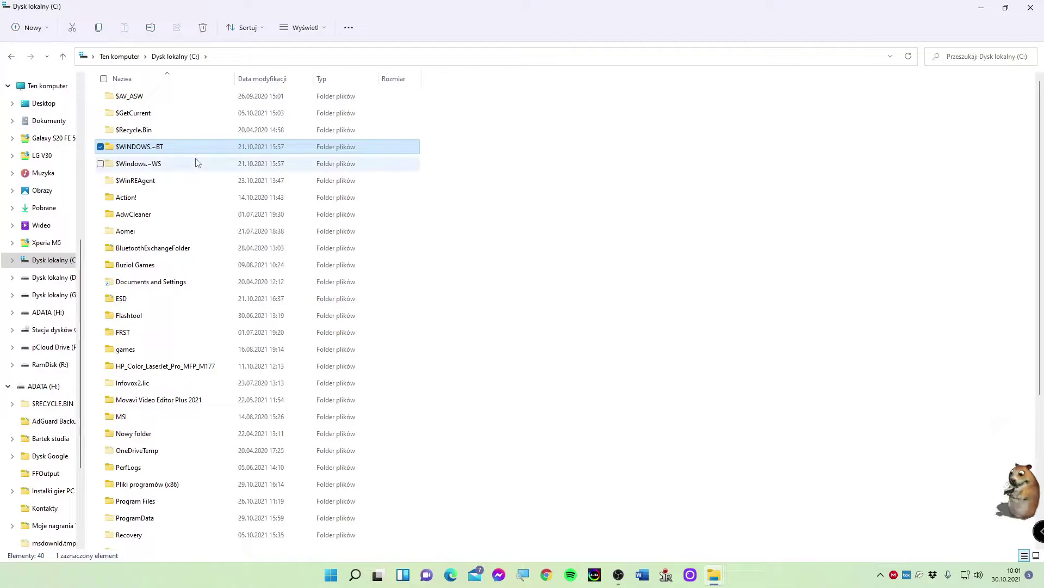
right_click(164, 153)
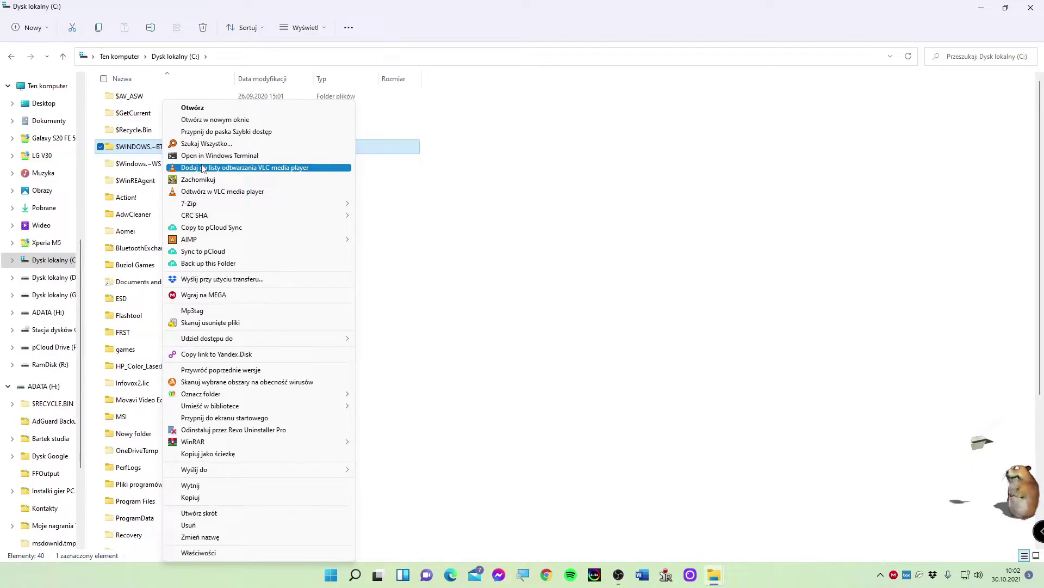
left_click(461, 231)
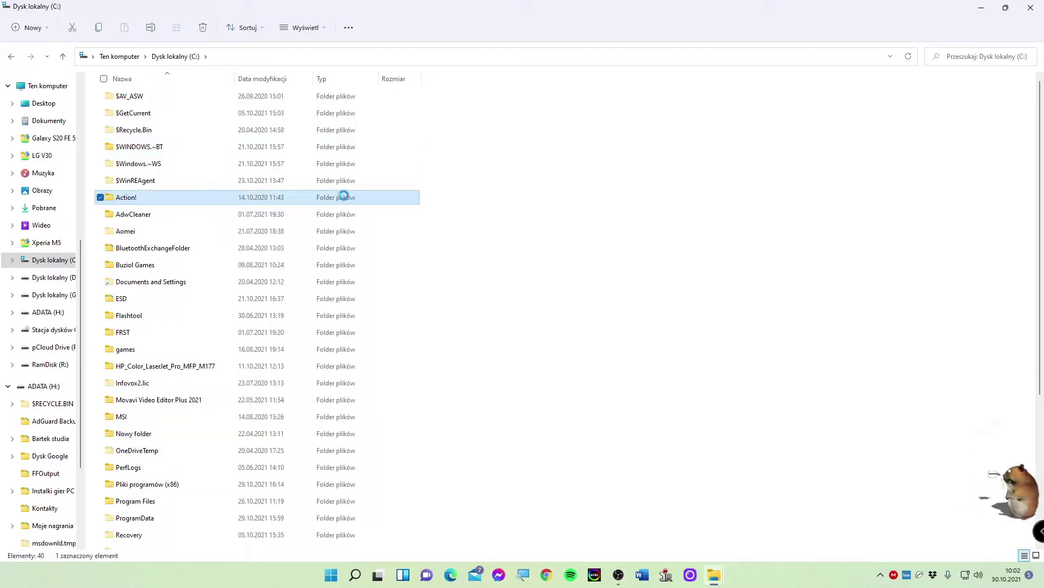
Step: Examine the context options of the Action! folder on drive C:, dismiss them and close the drive window
right_click(344, 196)
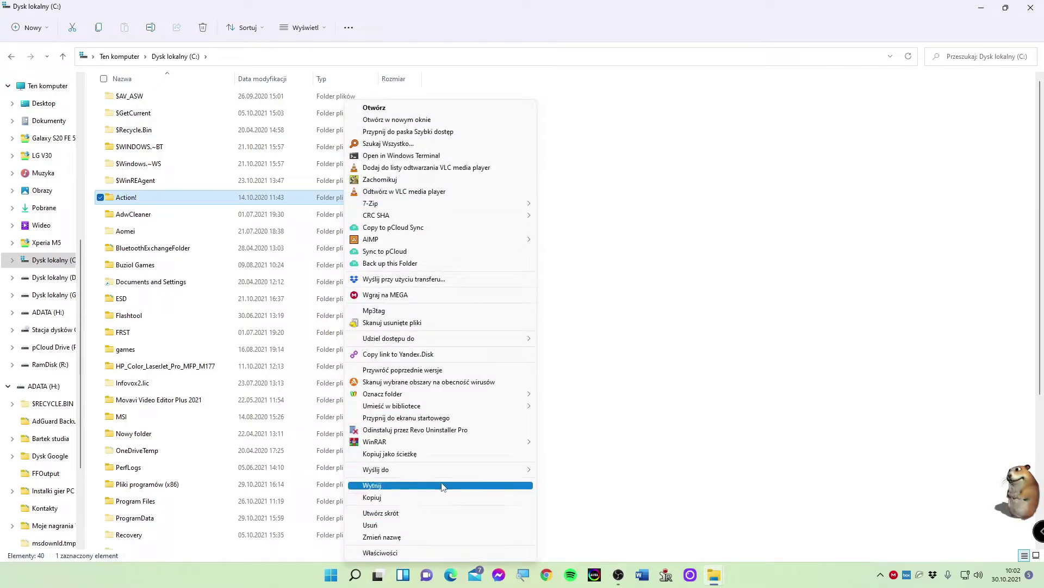
left_click(603, 465)
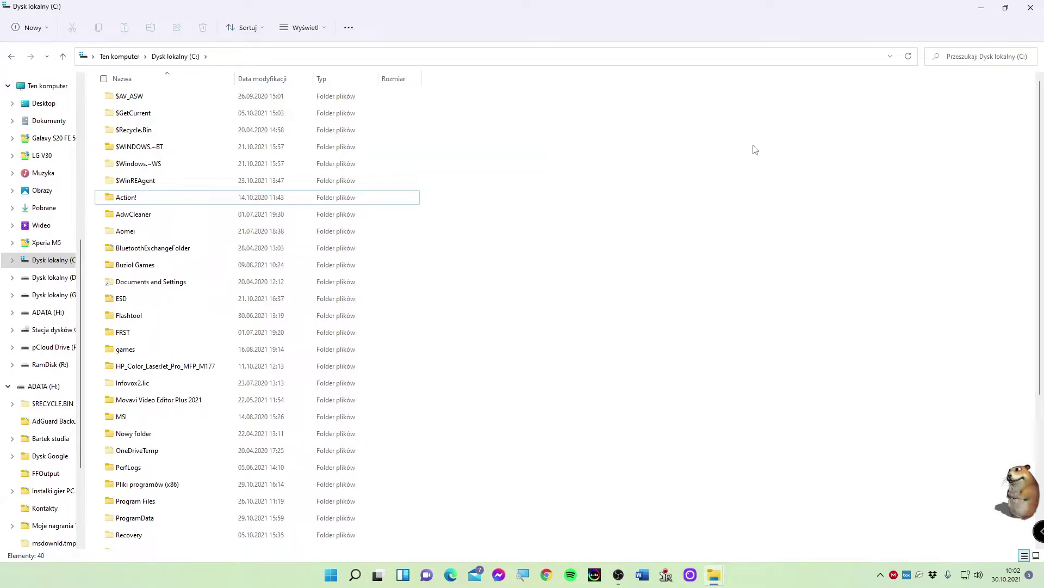
left_click(1027, 7)
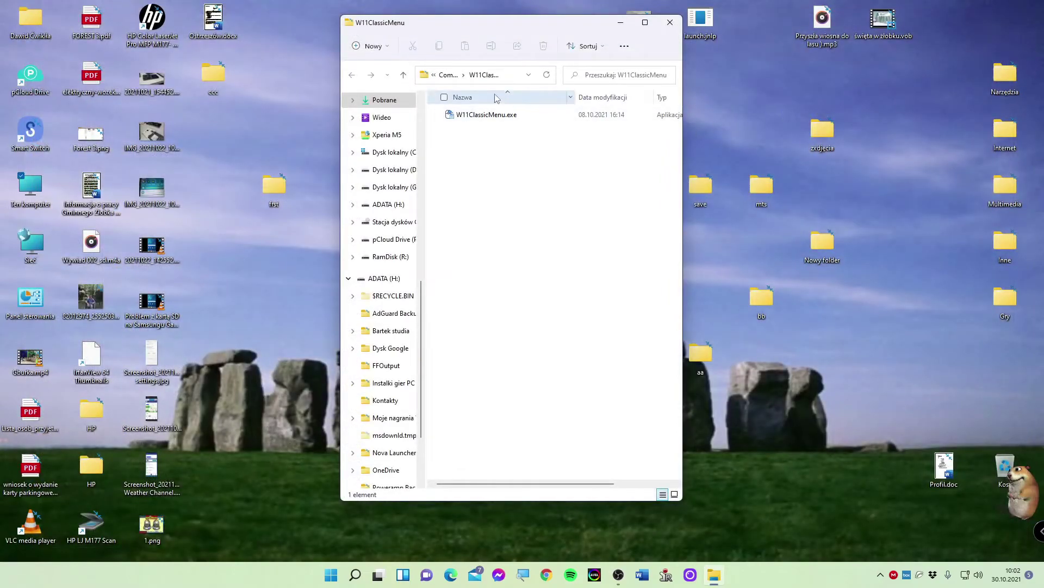
Step: Relaunch W11ClassicMenu.exe, and briefly bring up the OBS window before hiding it again
double_click(482, 117)
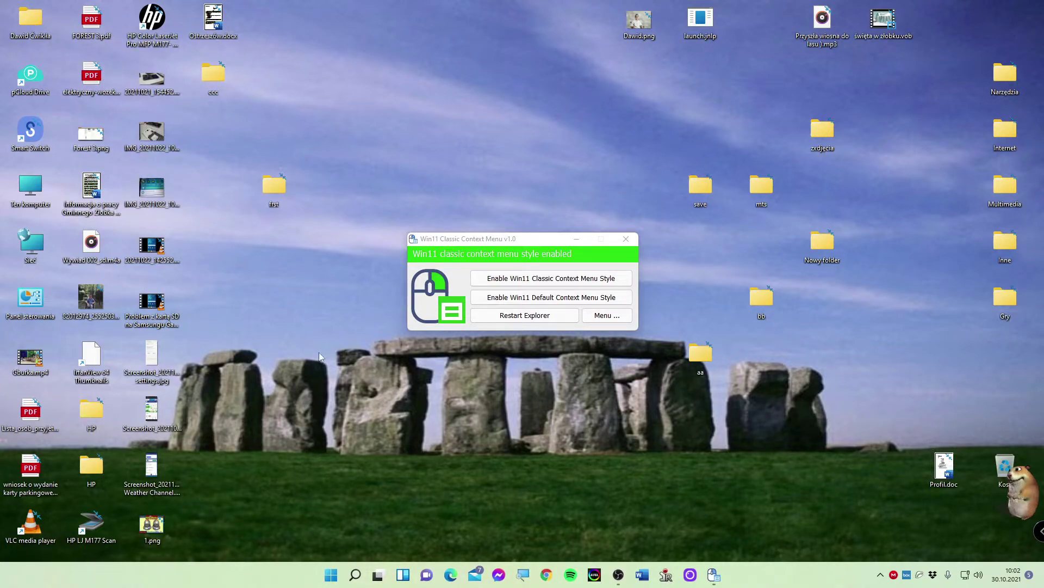
left_click(627, 578)
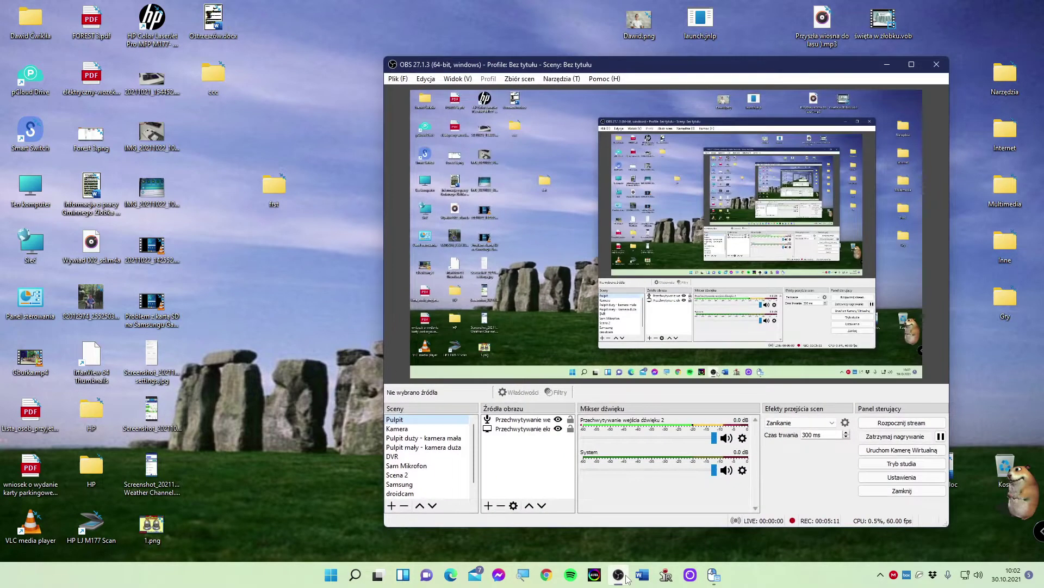
left_click(627, 579)
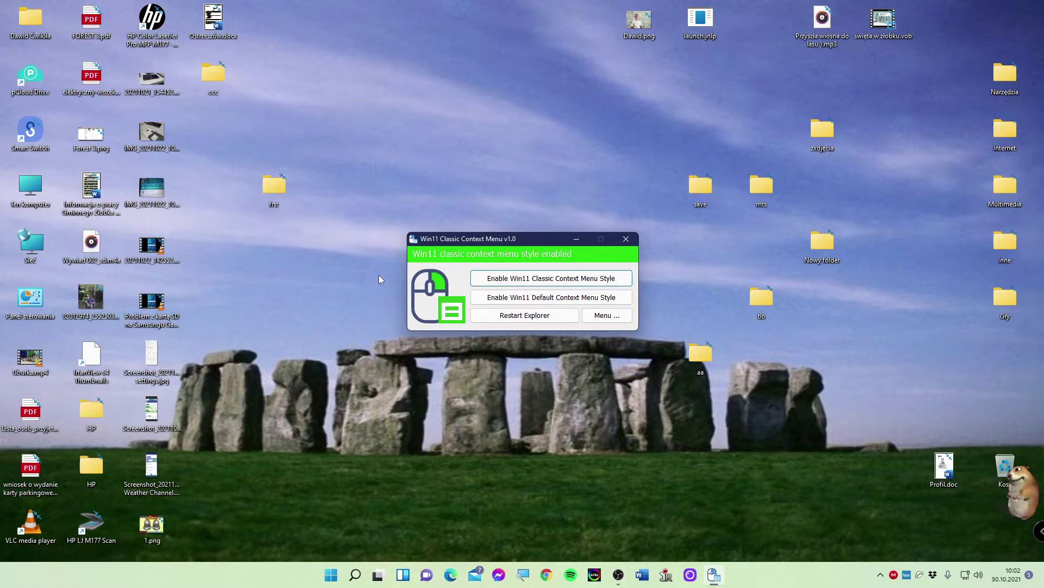
Step: Open drive C: again, check which context options the $WINDOWS.~BT folder offers and close the drive window
double_click(38, 185)
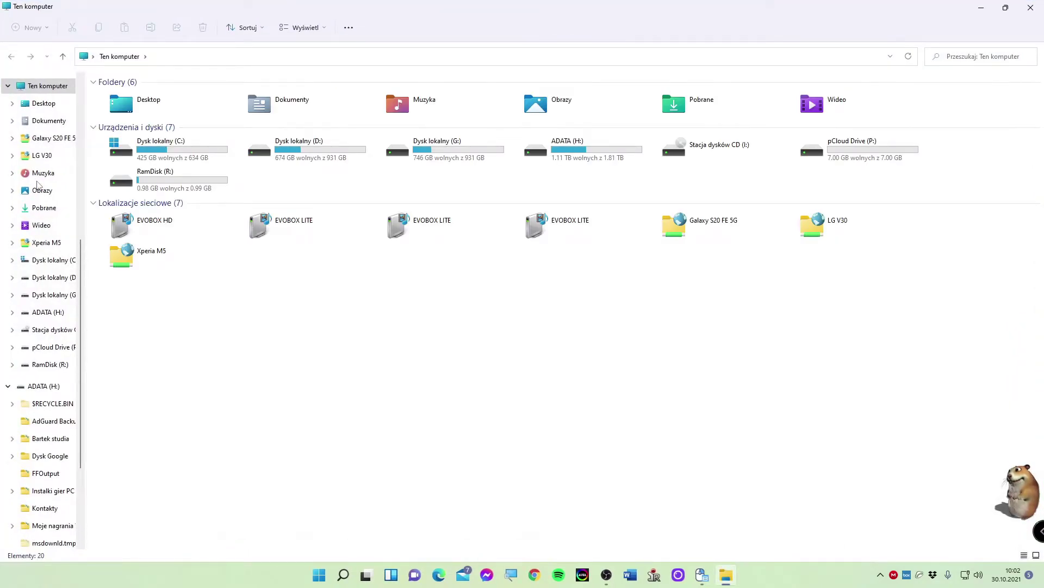
left_click(163, 146)
left_click(174, 143)
double_click(187, 154)
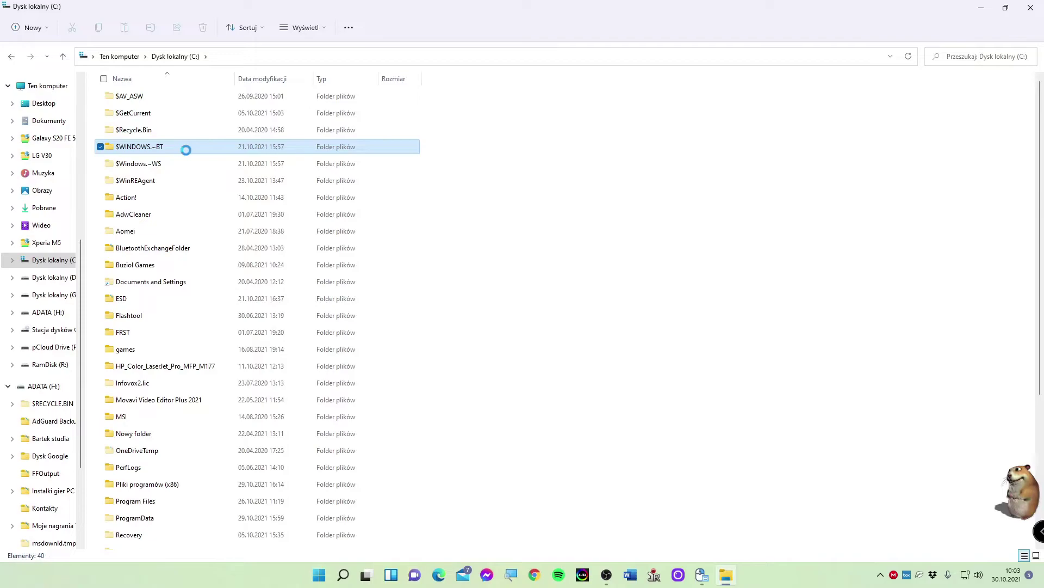
right_click(186, 149)
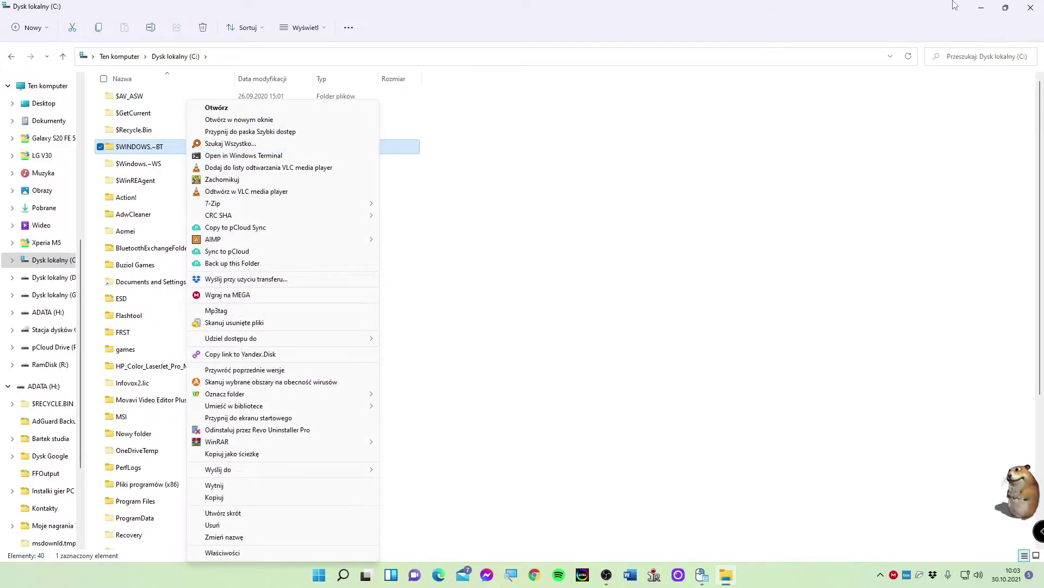
left_click(1031, 8)
left_click(1031, 8)
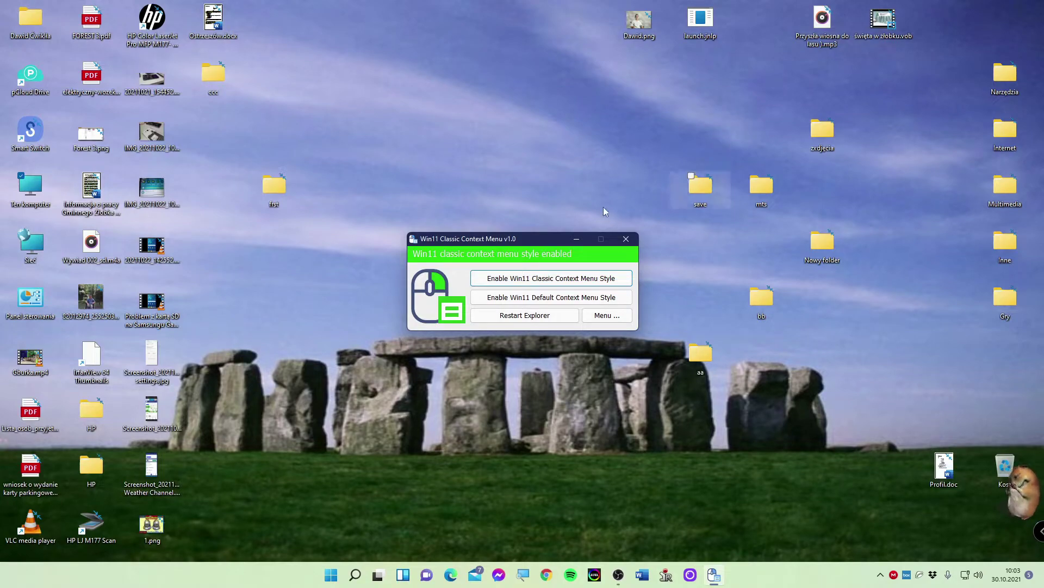
Step: Enable the Win11 Default Context Menu Style and restart Windows Explorer to apply it
left_click(482, 299)
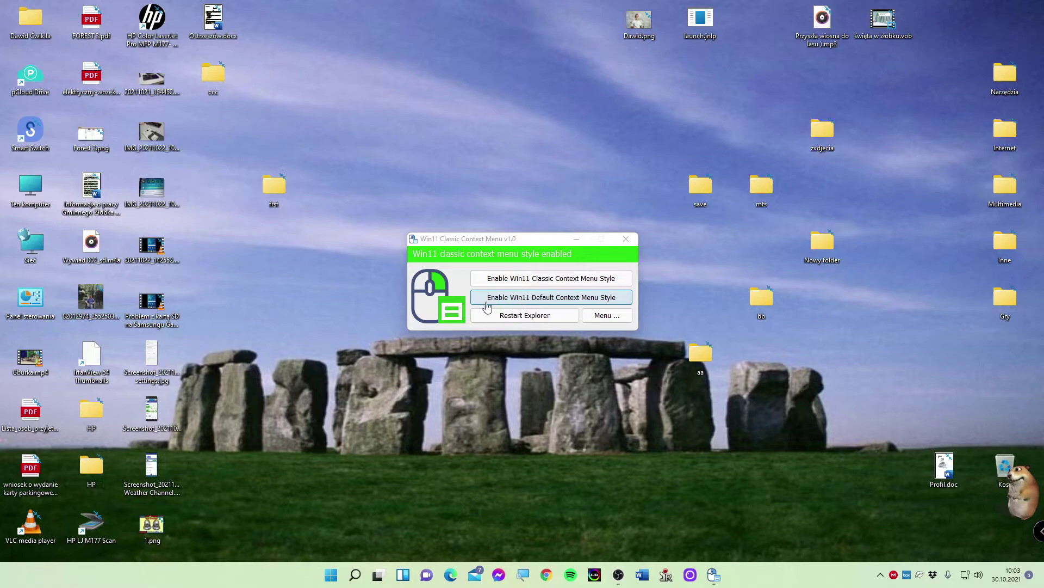
left_click(578, 303)
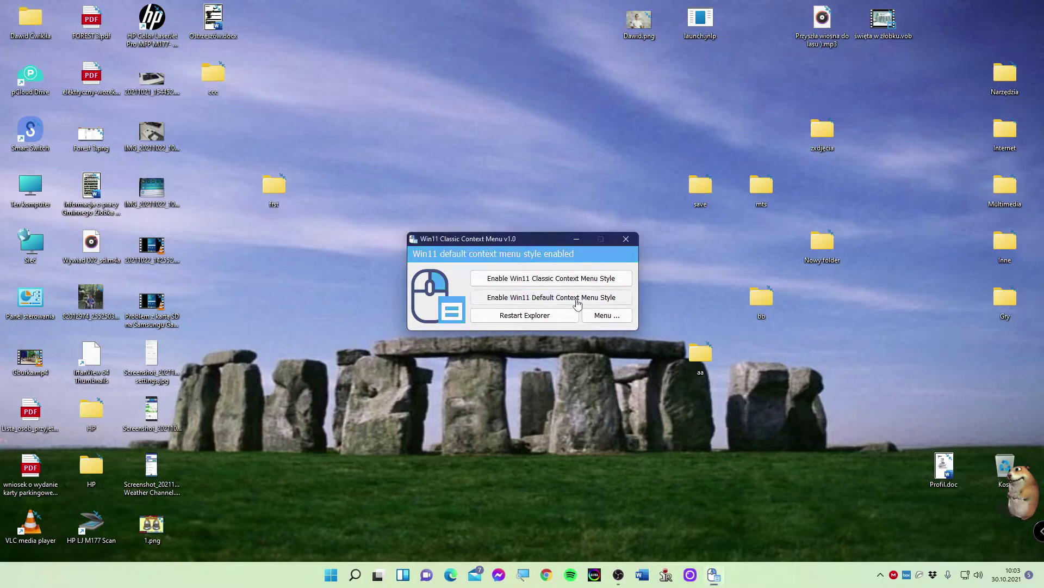
left_click(517, 321)
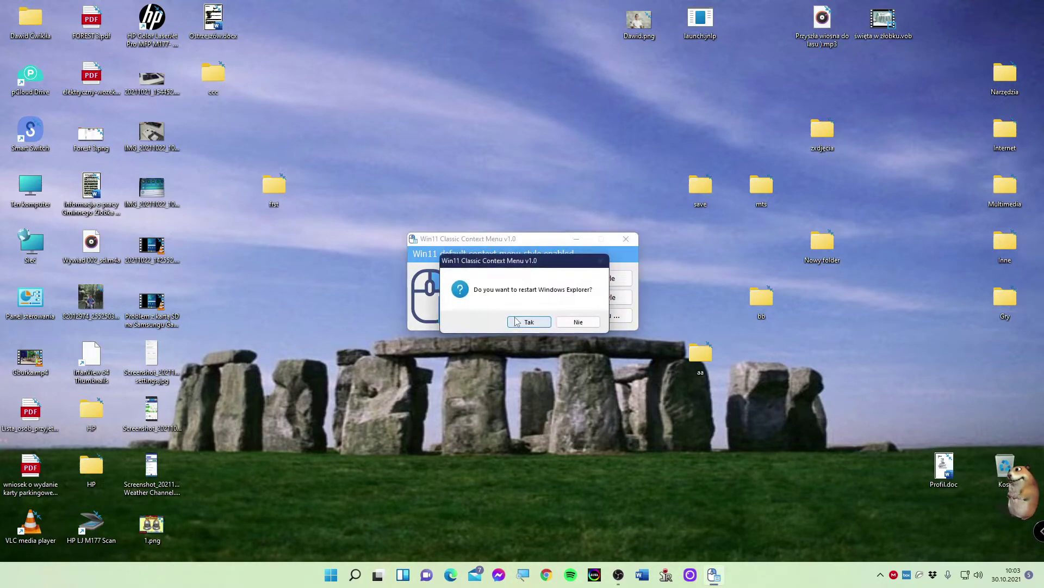
left_click(520, 324)
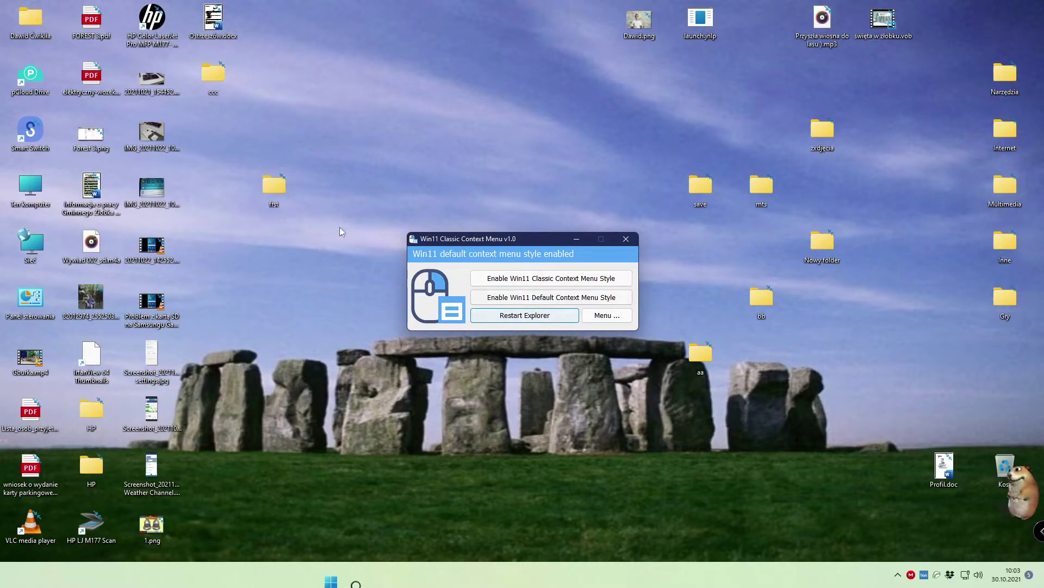
Step: Open drive C: from Ten komputer and check a folder's context options under the default style
double_click(16, 188)
left_click(201, 153)
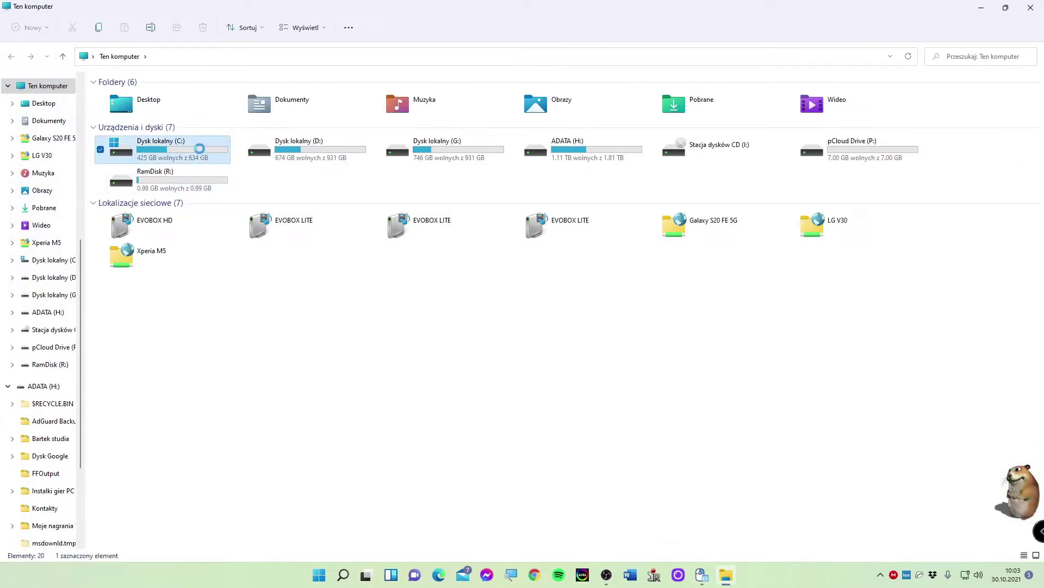
right_click(201, 154)
left_click(201, 154)
double_click(200, 154)
left_click(198, 152)
right_click(198, 153)
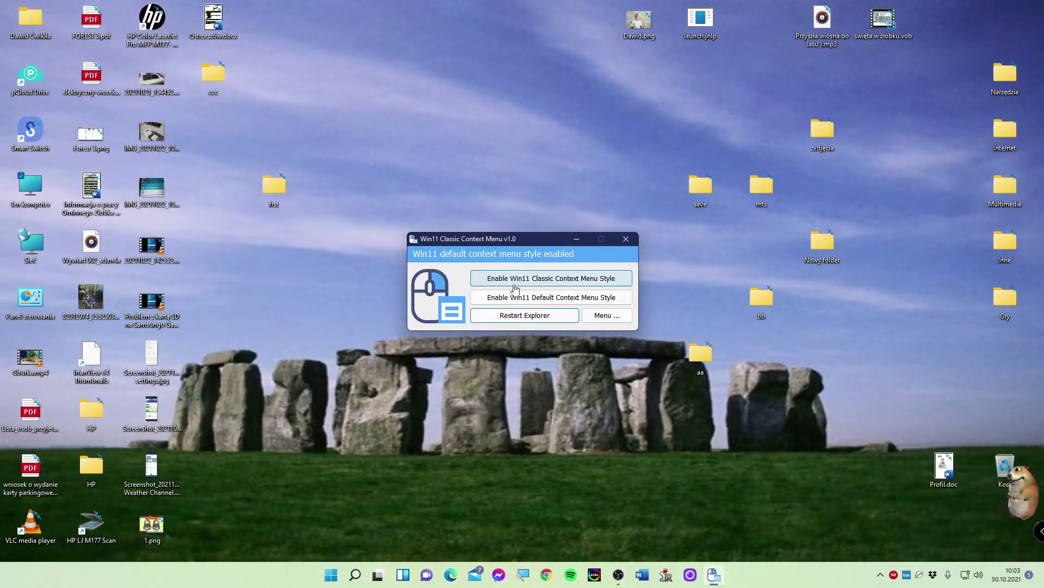
Step: Switch back to the Win11 Classic Context Menu Style and restart Windows Explorer to apply it
left_click(569, 286)
left_click(517, 316)
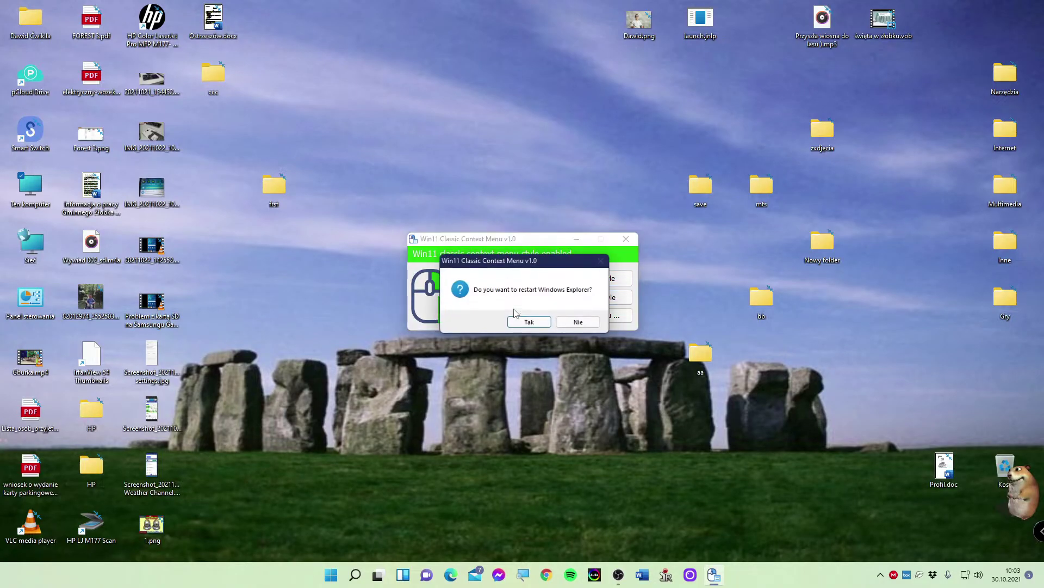
left_click(526, 323)
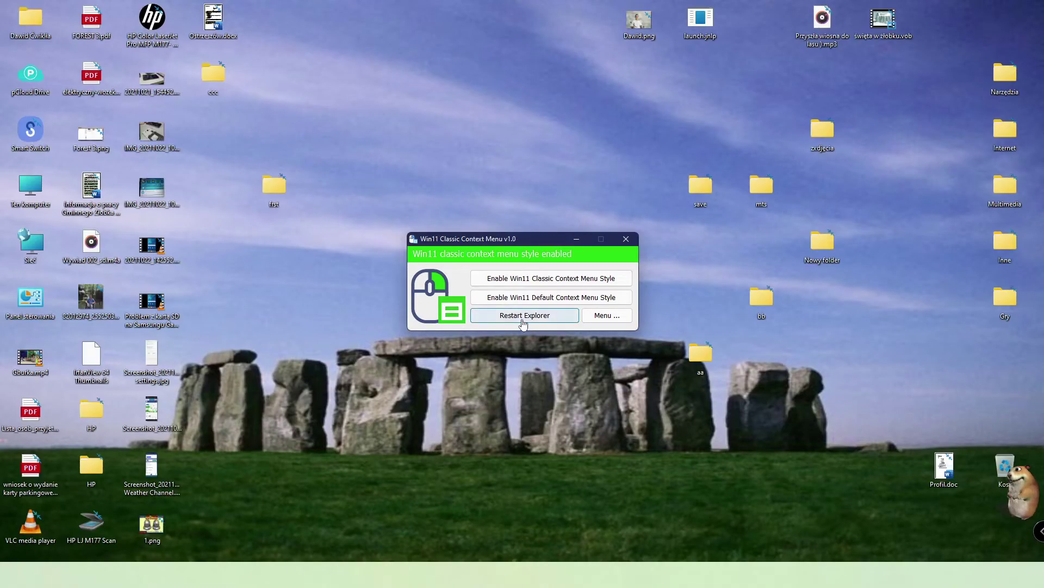
Step: Check the context options of the $WINDOWS.~BT folder on drive C: after re-enabling the classic style
double_click(27, 195)
double_click(202, 156)
left_click(202, 154)
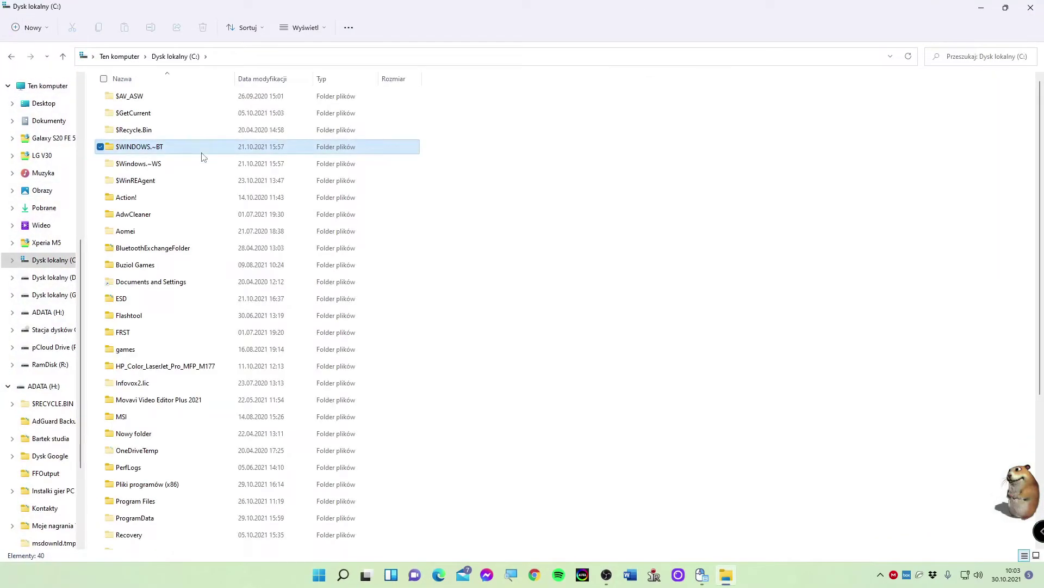
right_click(203, 157)
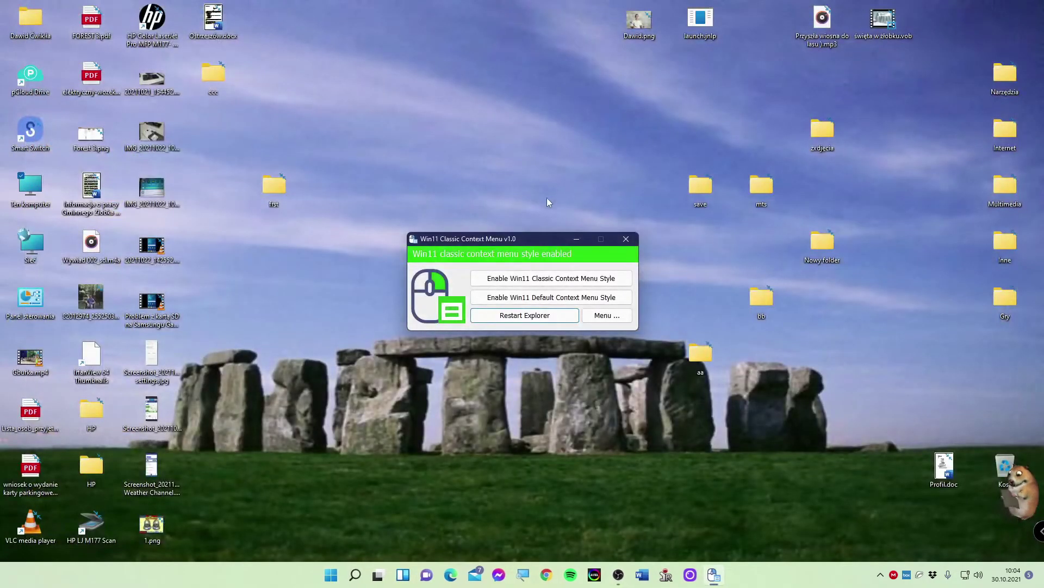
Step: Restart Windows Explorer once more from the tool, refresh its status and show its additional commands
left_click(531, 322)
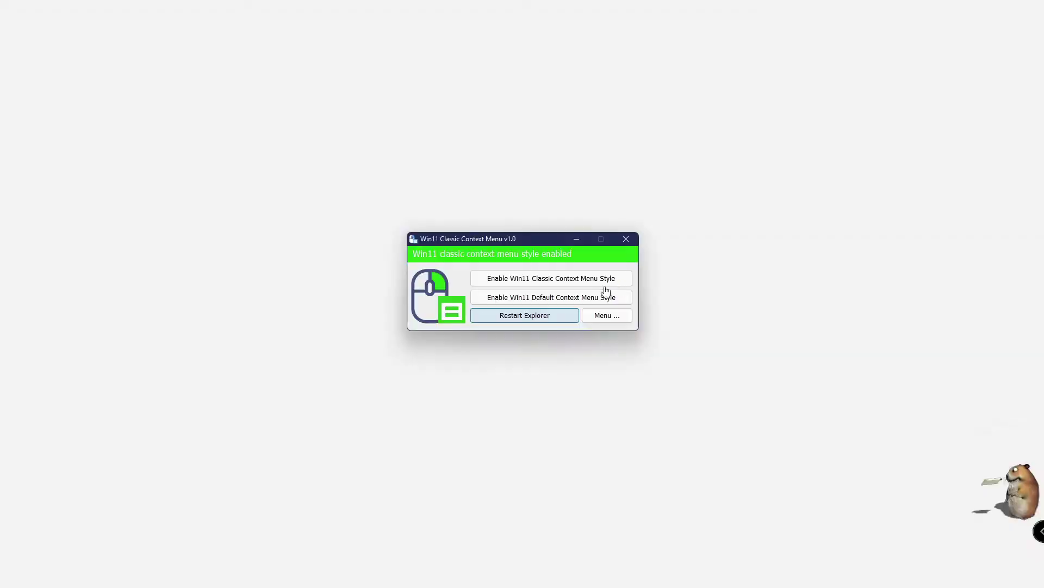
left_click(604, 316)
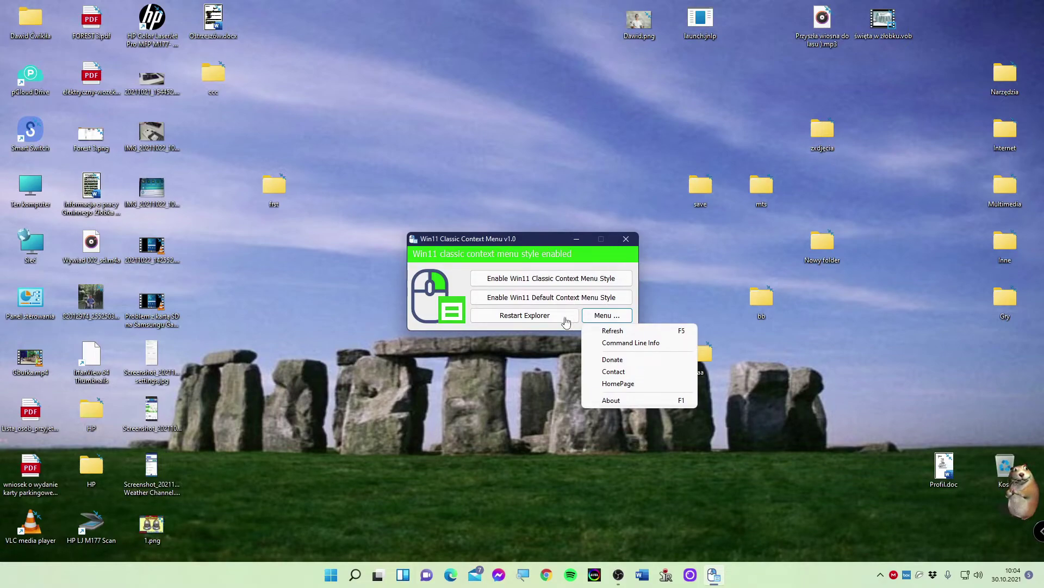
left_click(605, 332)
left_click(608, 317)
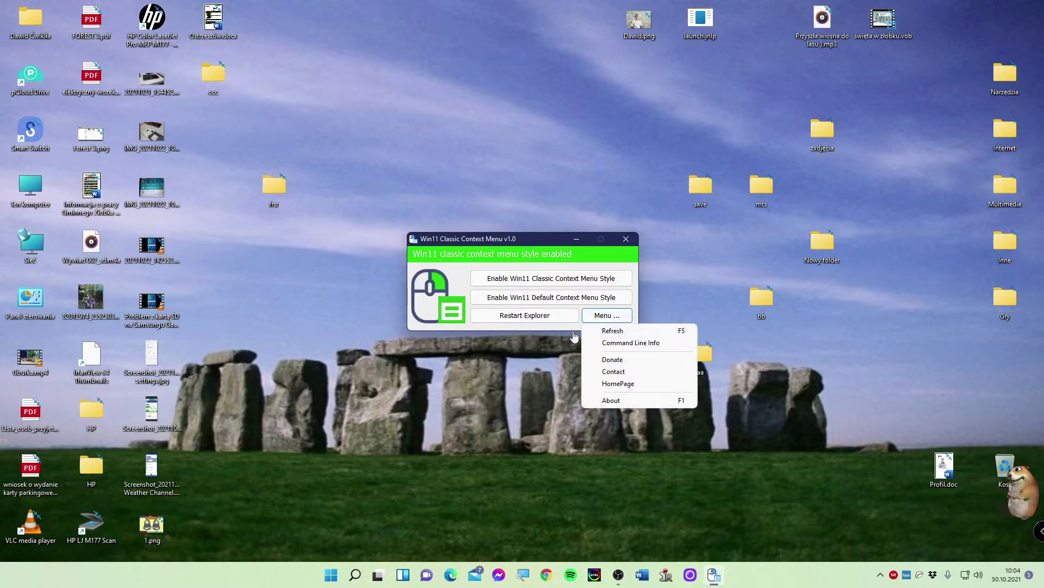
Step: Review the tool's Command Line Info and its About details, dismissing each, and close Win11 Classic Context Menu
left_click(615, 343)
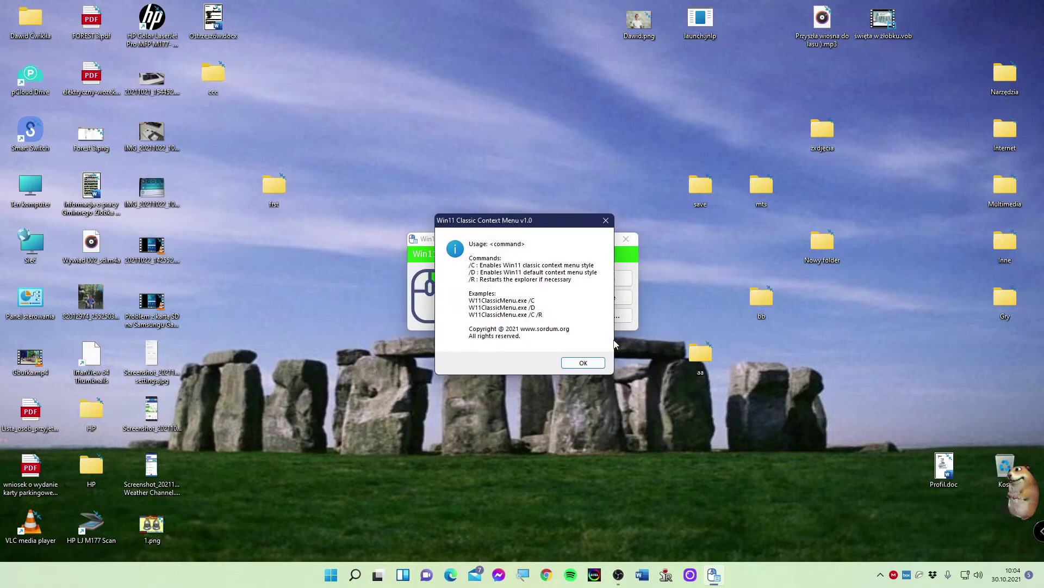
left_click(597, 365)
left_click(617, 322)
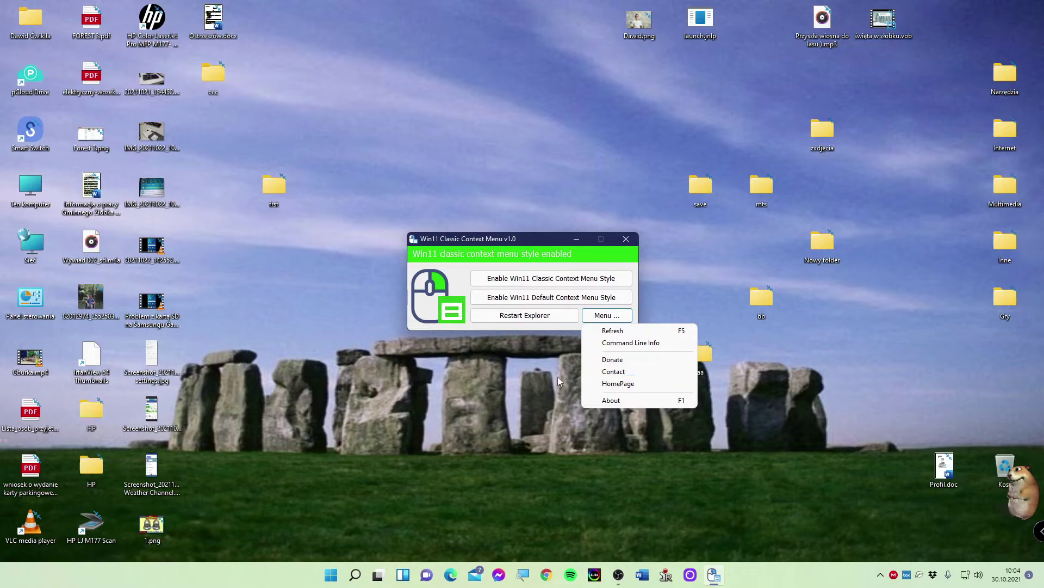
left_click(608, 400)
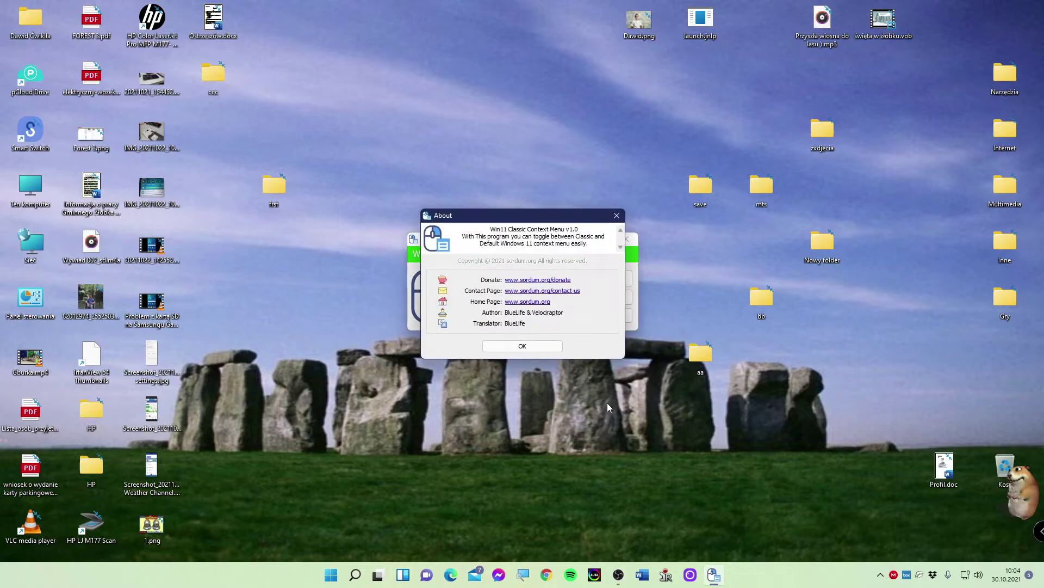
left_click(539, 345)
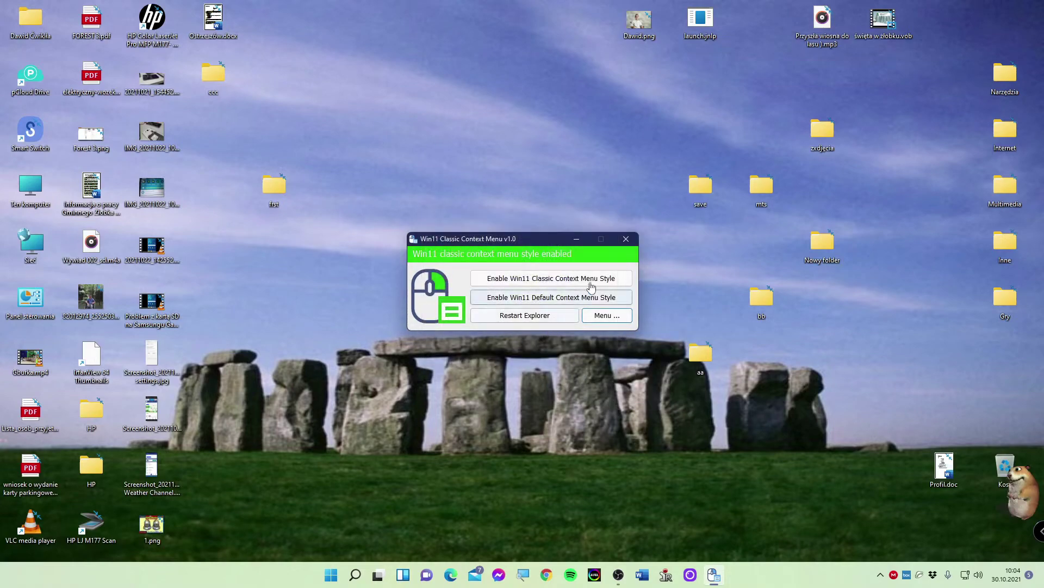
left_click(625, 239)
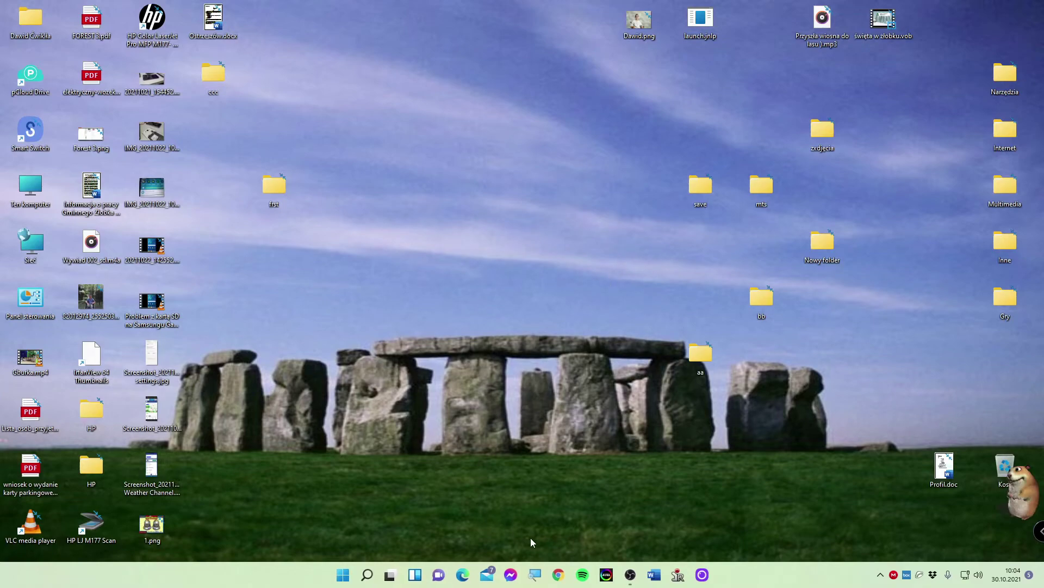
Step: Bring up the OBS window, then open Ten komputer to check the context options of drive C: and close it
left_click(630, 575)
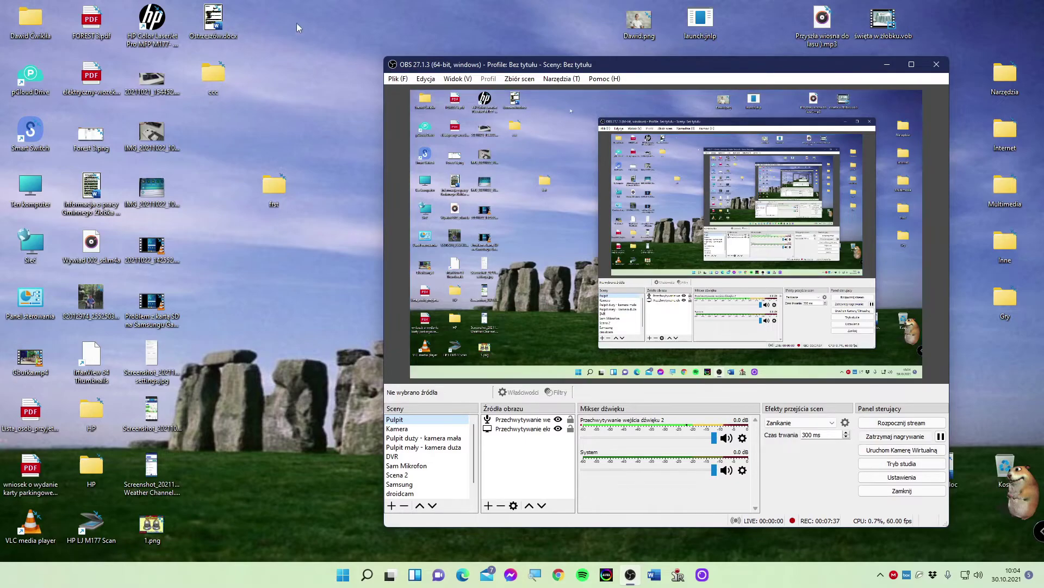
double_click(29, 186)
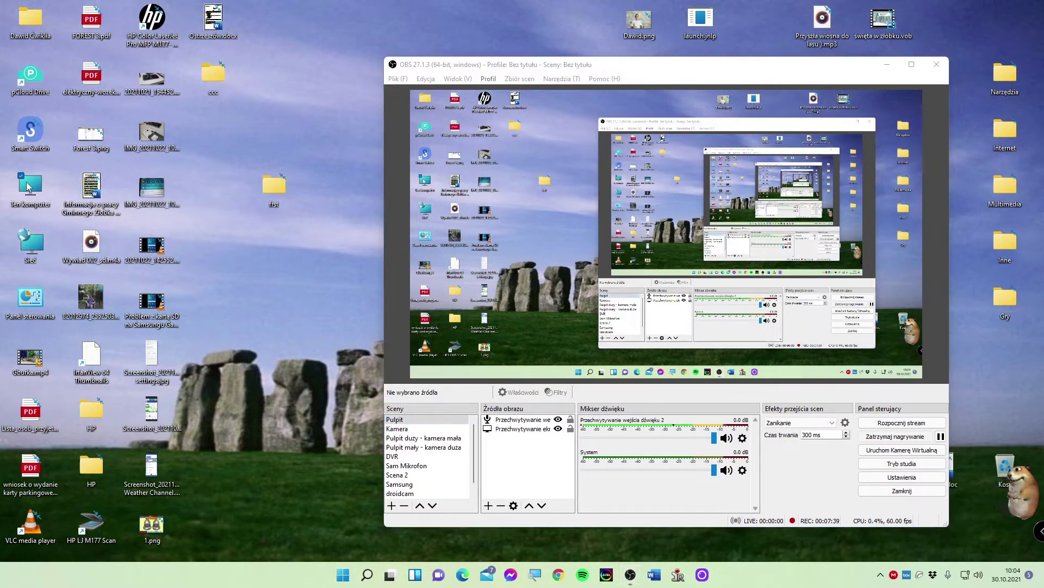
right_click(192, 160)
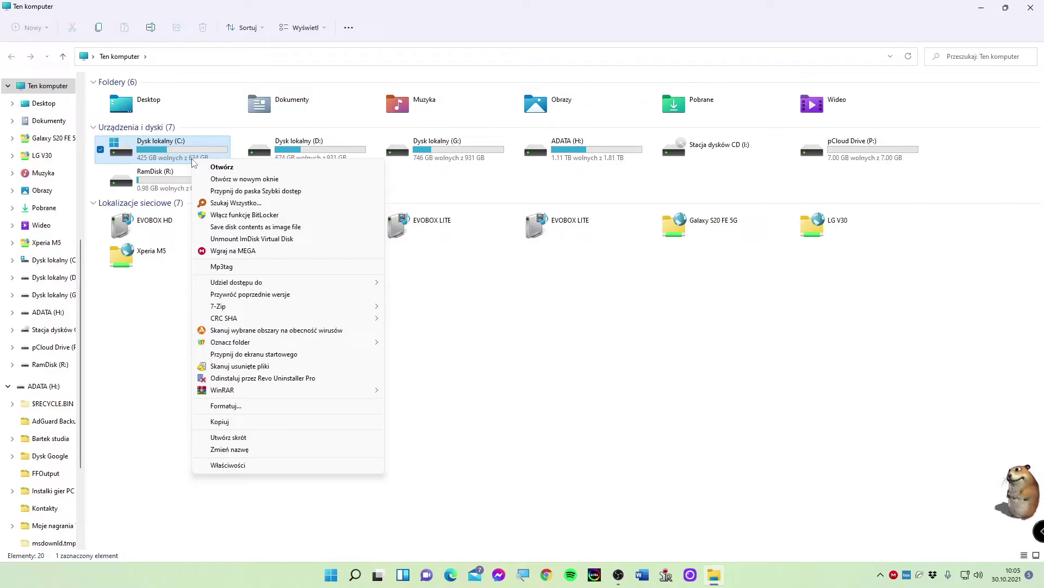
left_click(543, 328)
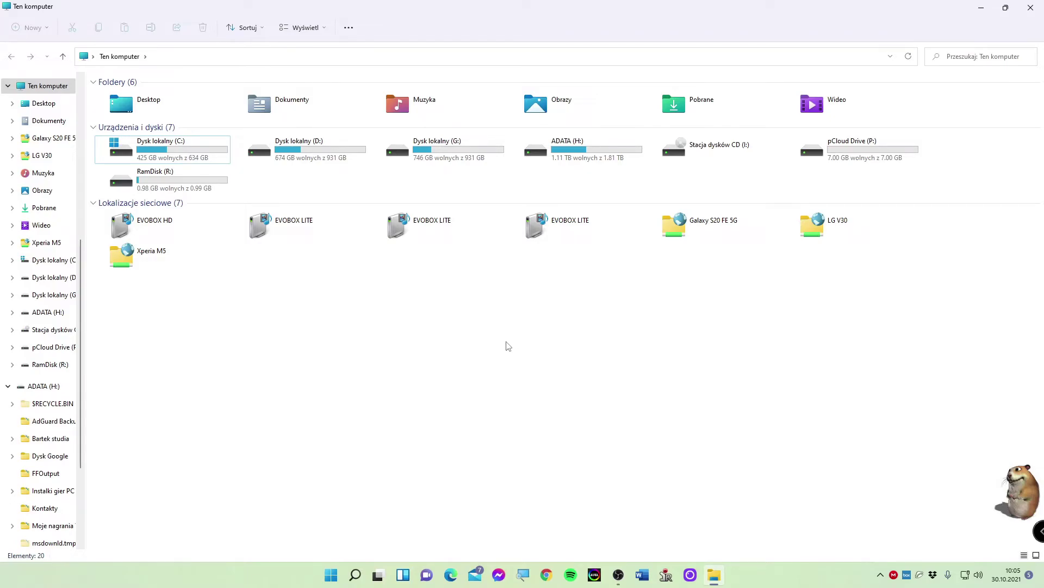
left_click(1030, 7)
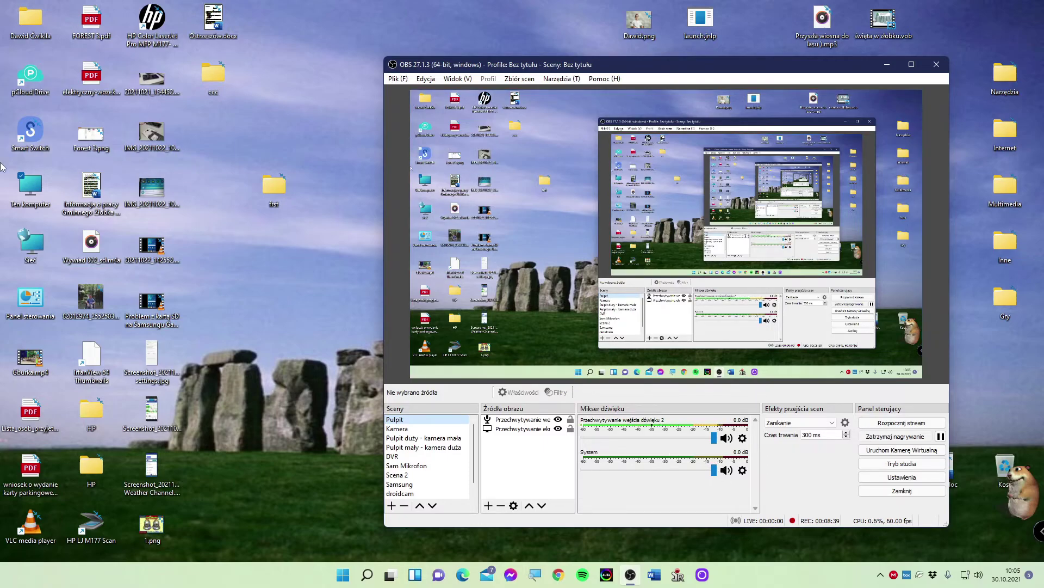
Step: Reopen Ten komputer for another look at its Explorer window and close it again
double_click(25, 199)
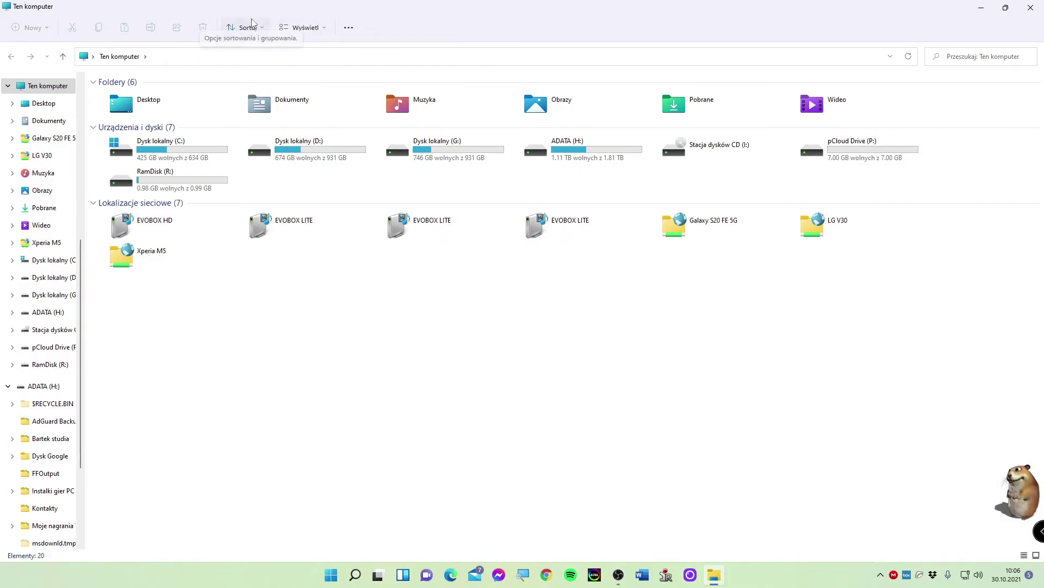
left_click(1030, 5)
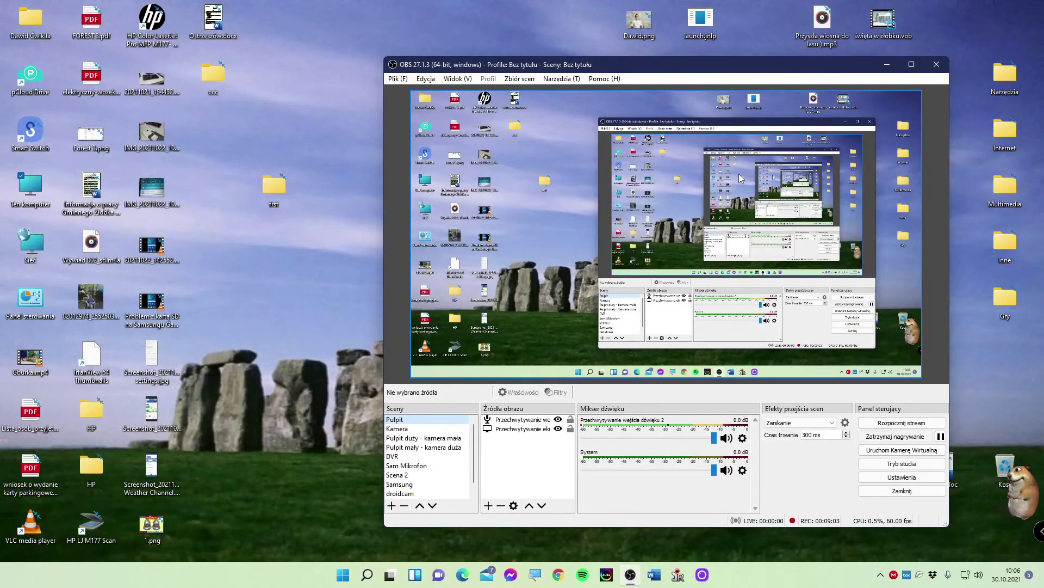